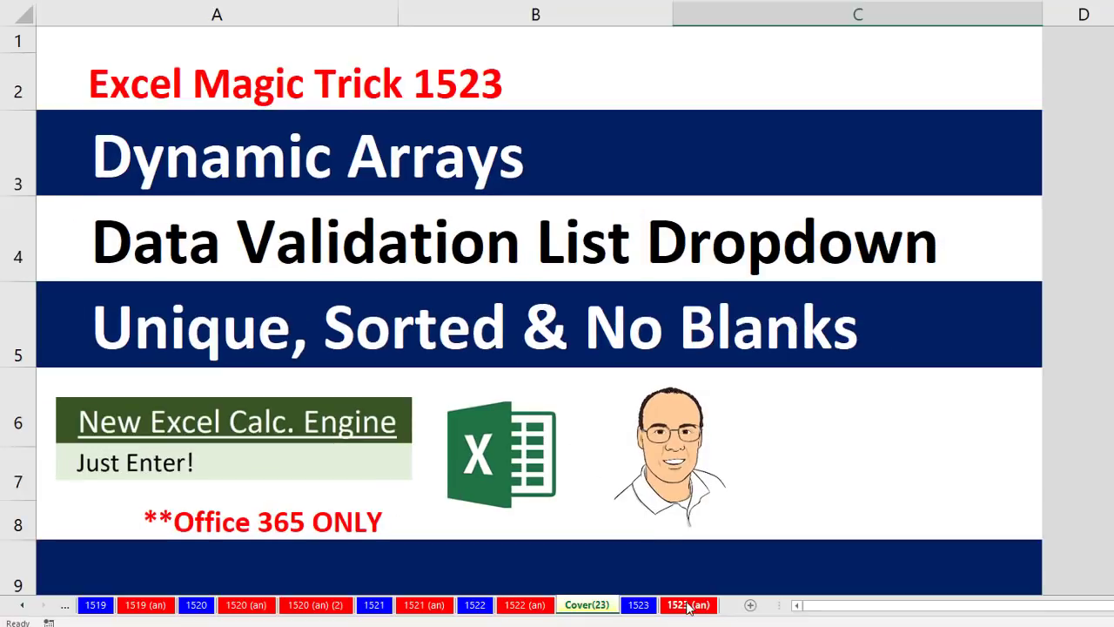
Step: Go to the 1523 (an) sheet holding the finished Player dropdown example
click(689, 607)
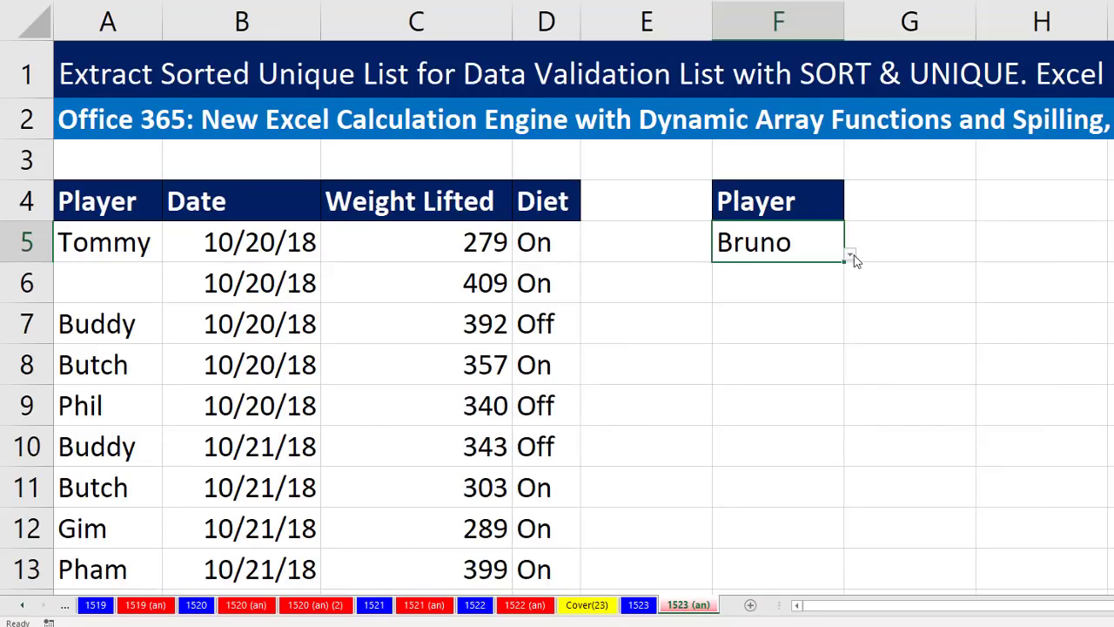
Step: After viewing F5's name list, change the player in A5 from Tommy to Al
click(849, 255)
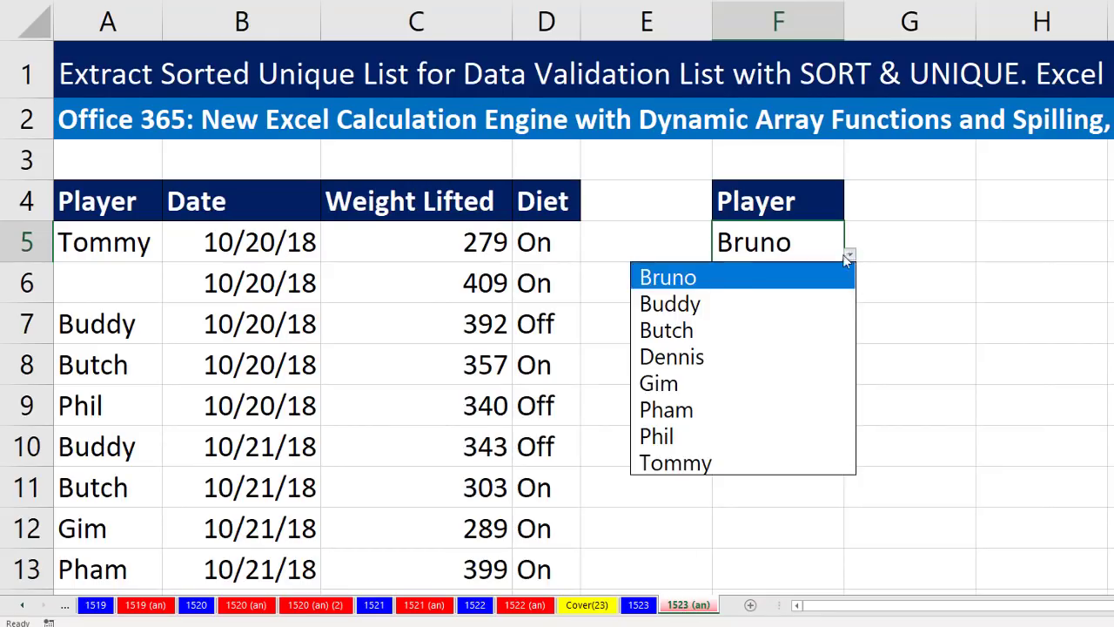
click(166, 249)
click(124, 244)
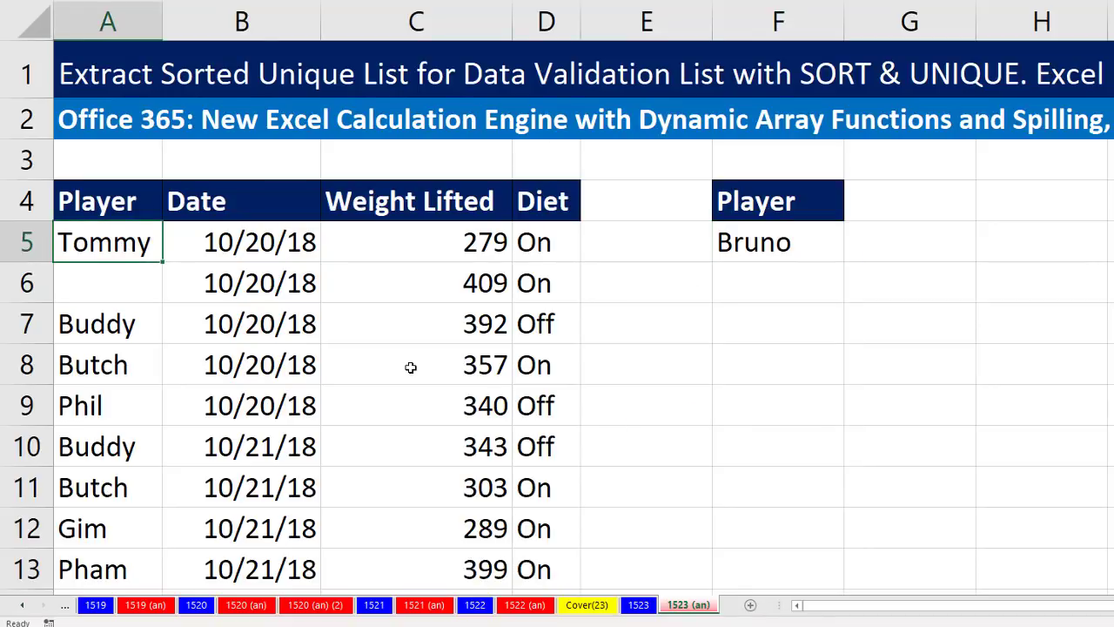
text(Al)
key(Return)
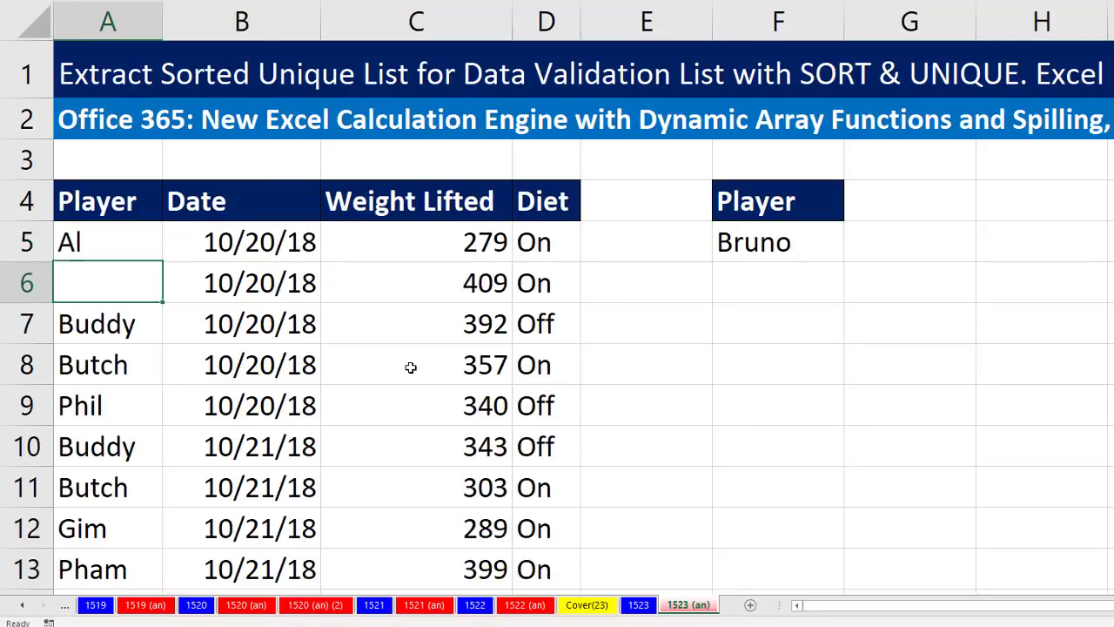
Step: Check that F5's dropdown now lists Al, then go to sheet 1523
click(751, 257)
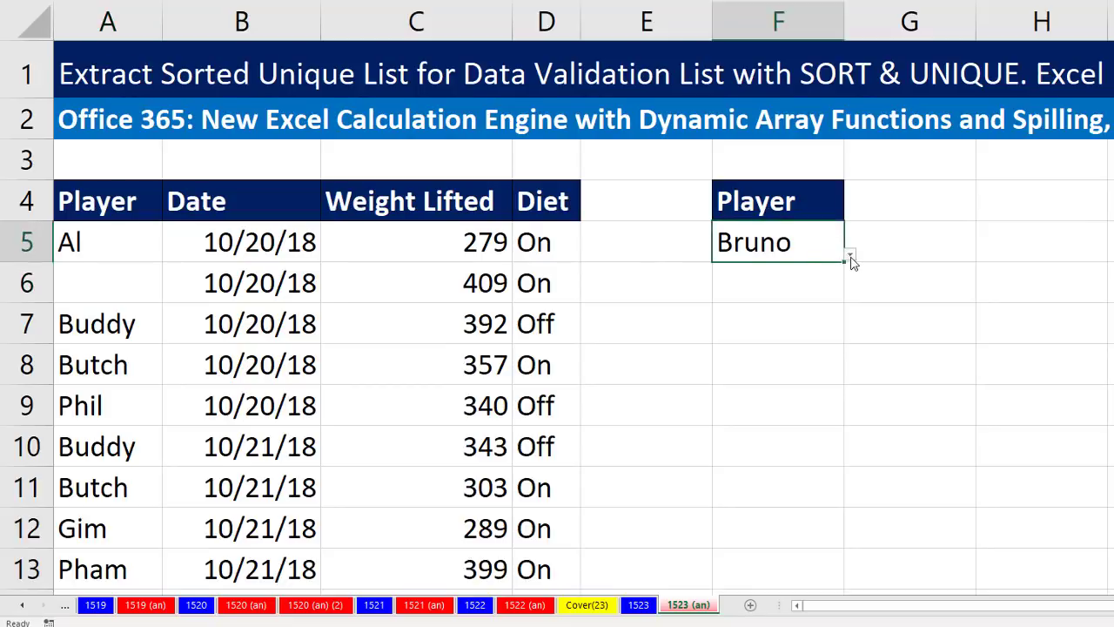
click(849, 255)
scroll(841, 348, up, 1)
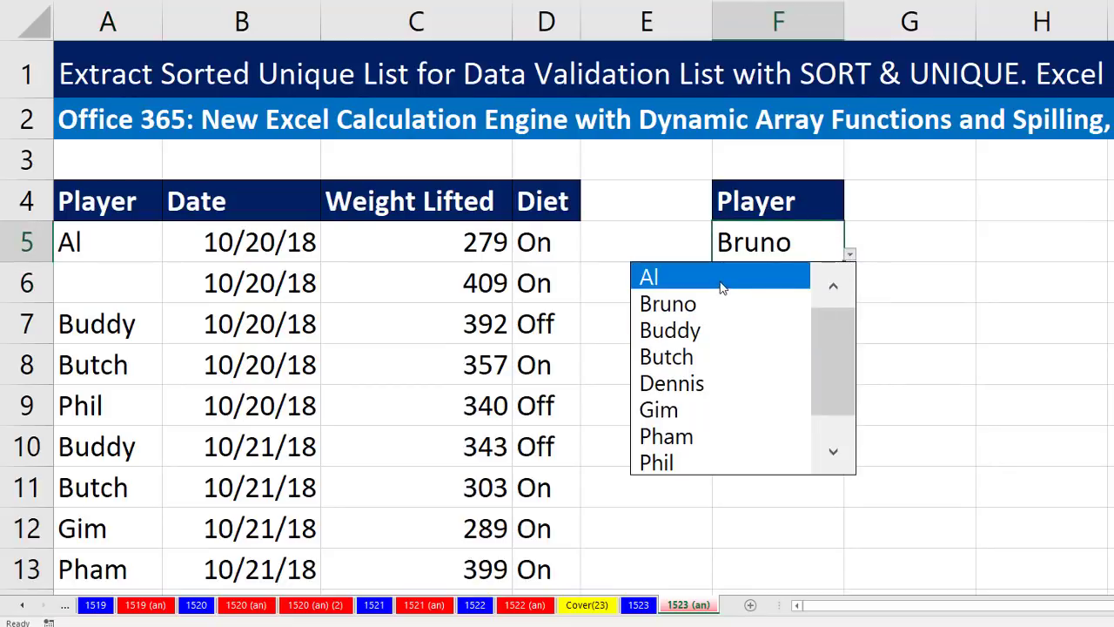
key(Escape)
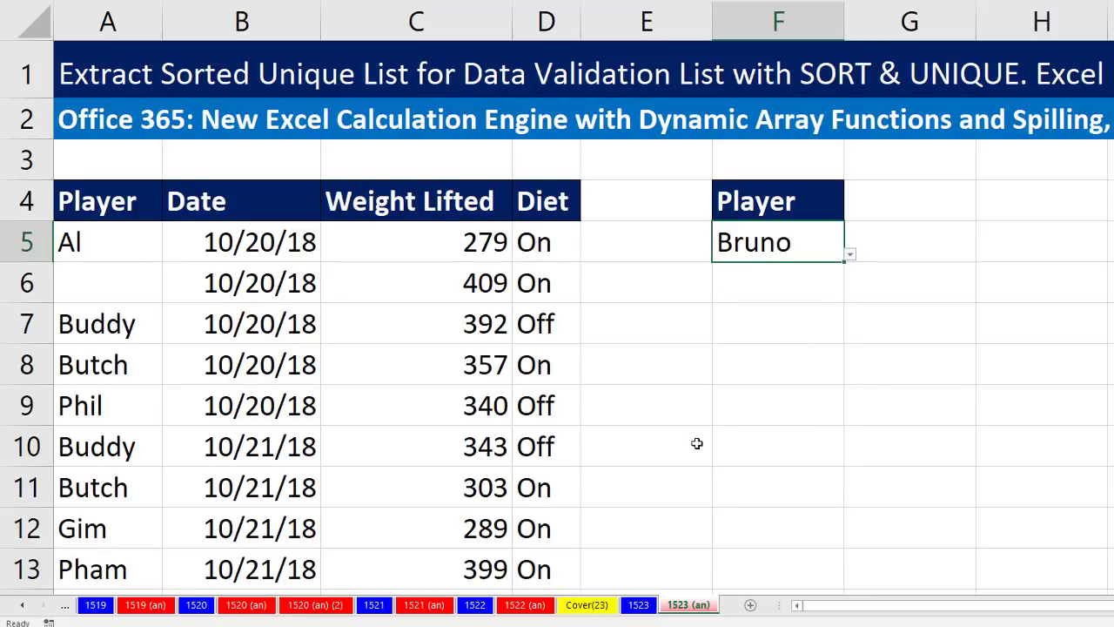
click(638, 605)
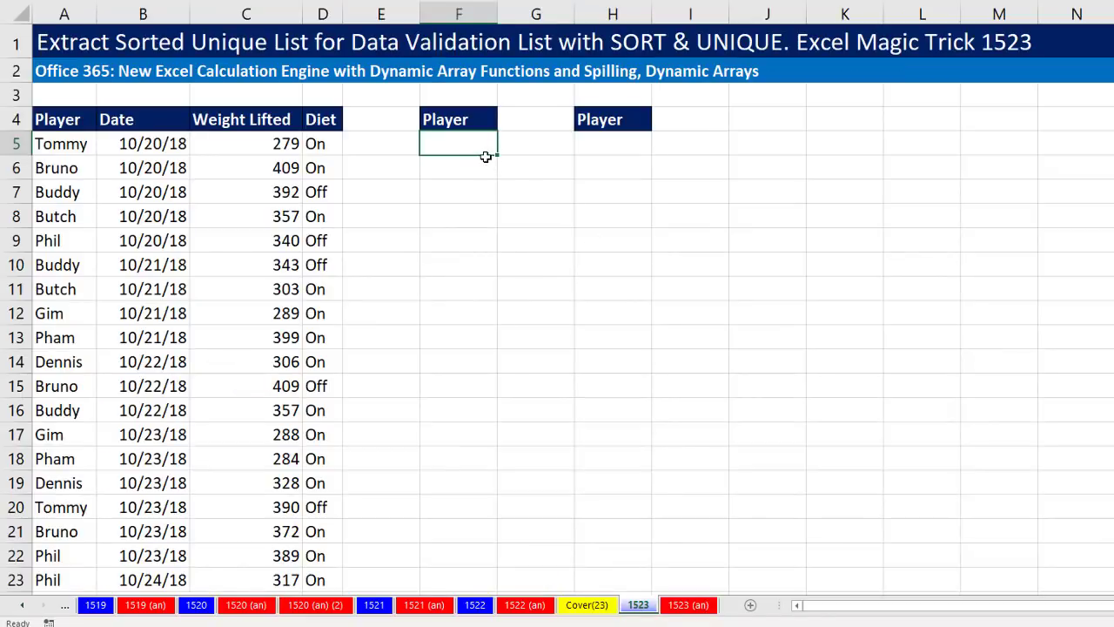
Step: Clear Bruno from A6 to leave a blank player entry
drag(595, 144, 624, 426)
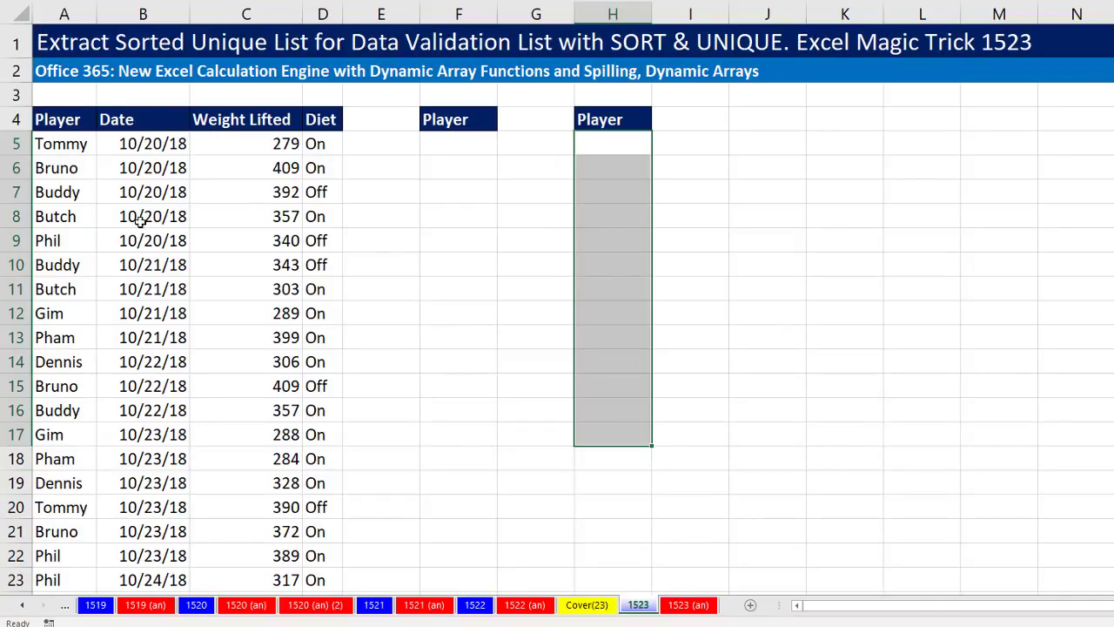
click(43, 168)
key(Delete)
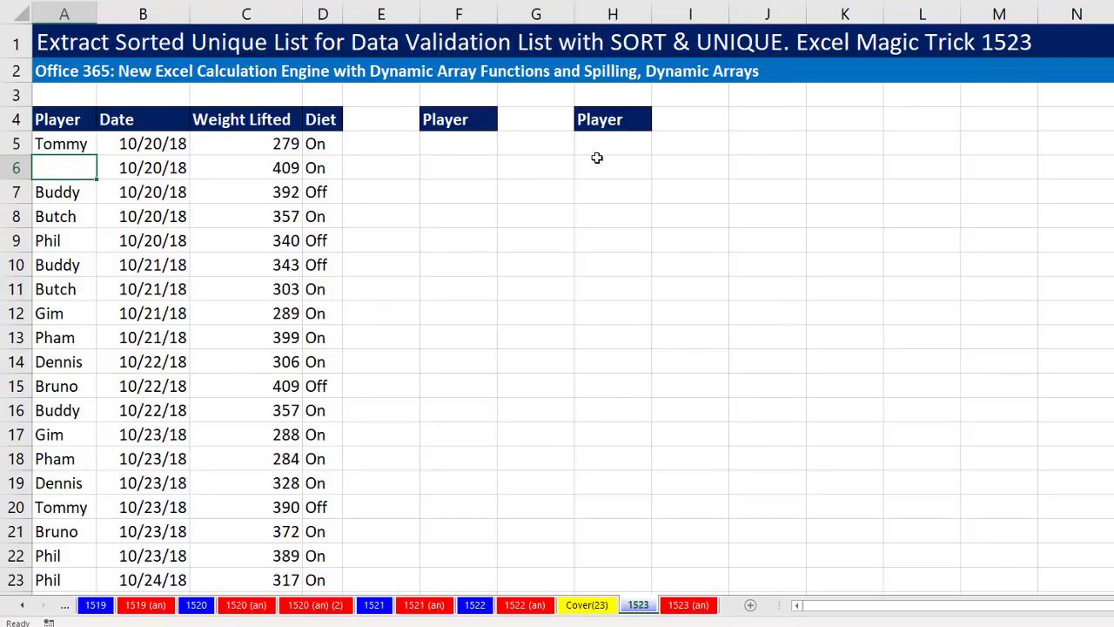
Step: Enter =SORT(UNIQUE(A5:A29)) in H5 to spill the sorted unique player names
click(639, 142)
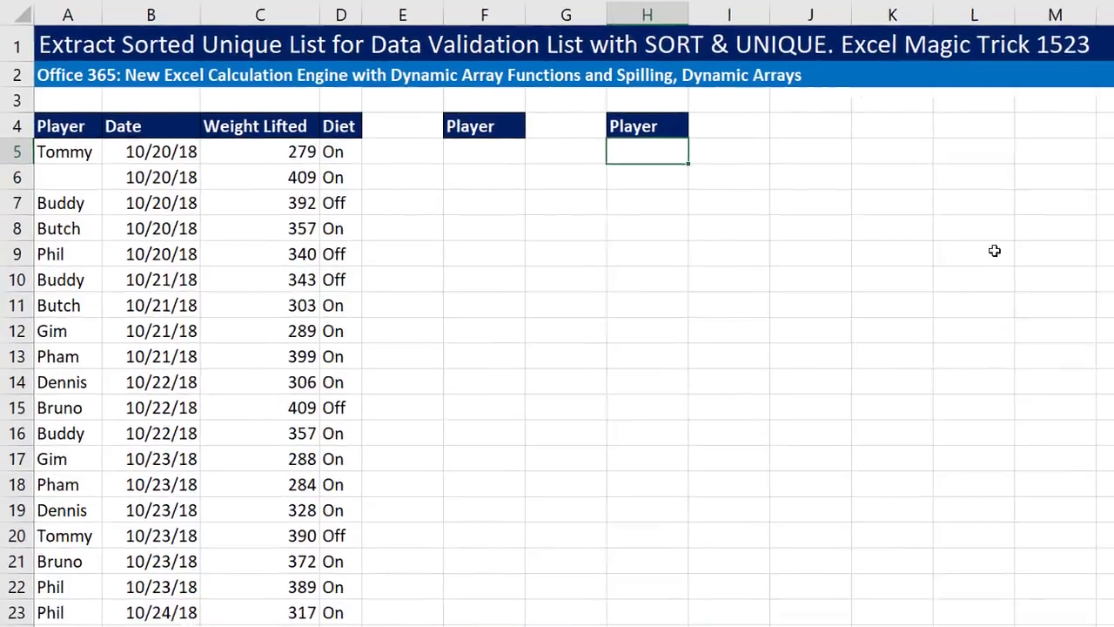
text(=s)
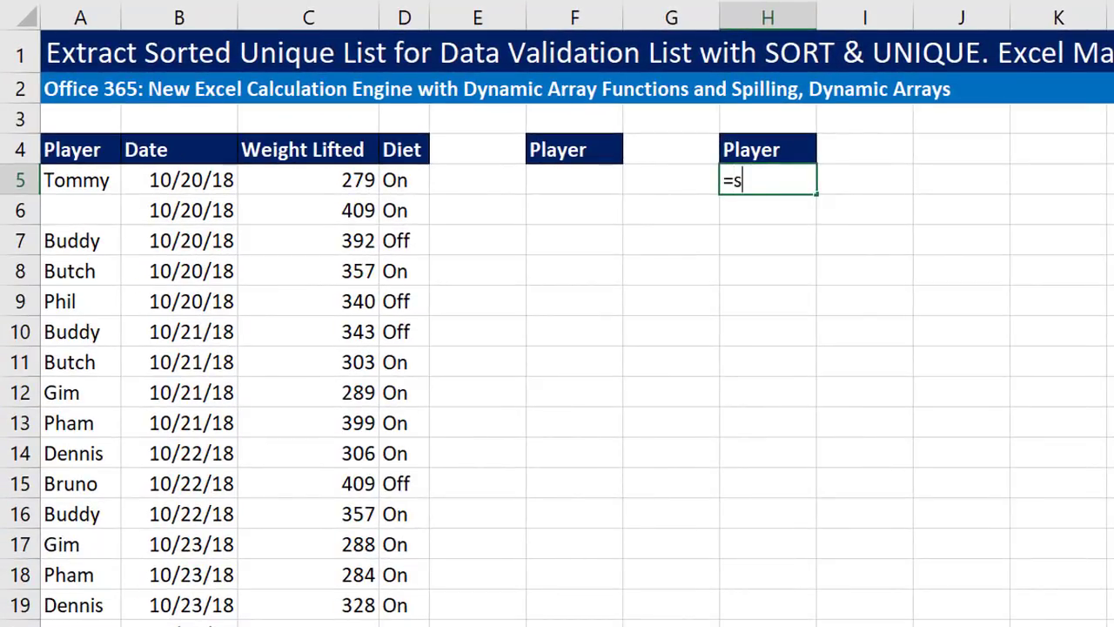
text(ort)
key(Tab)
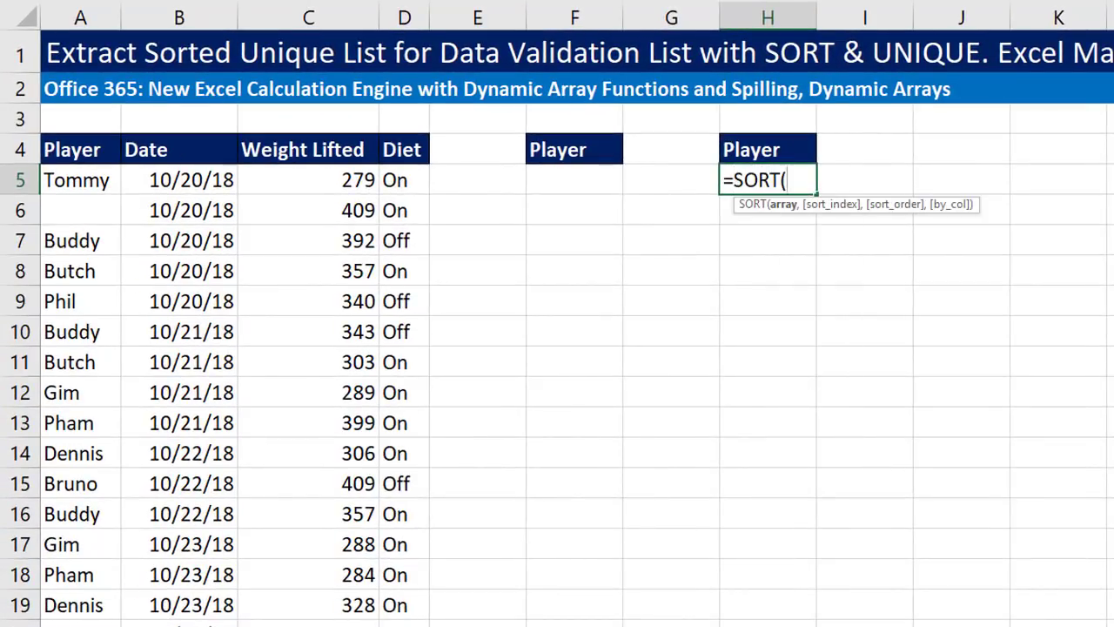
text(uniq)
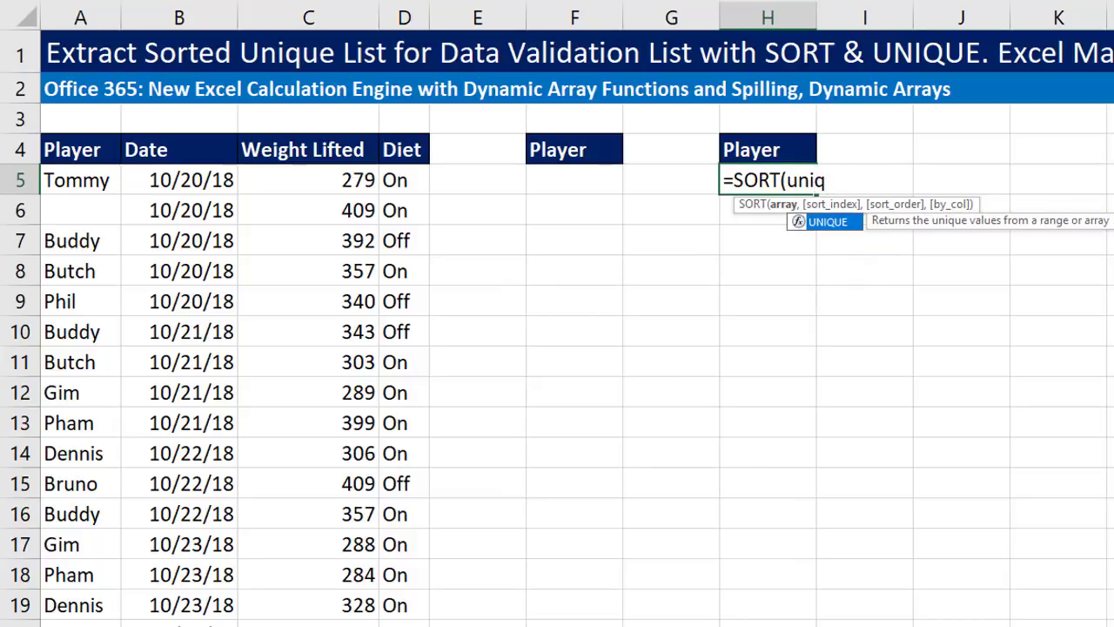
key(Tab)
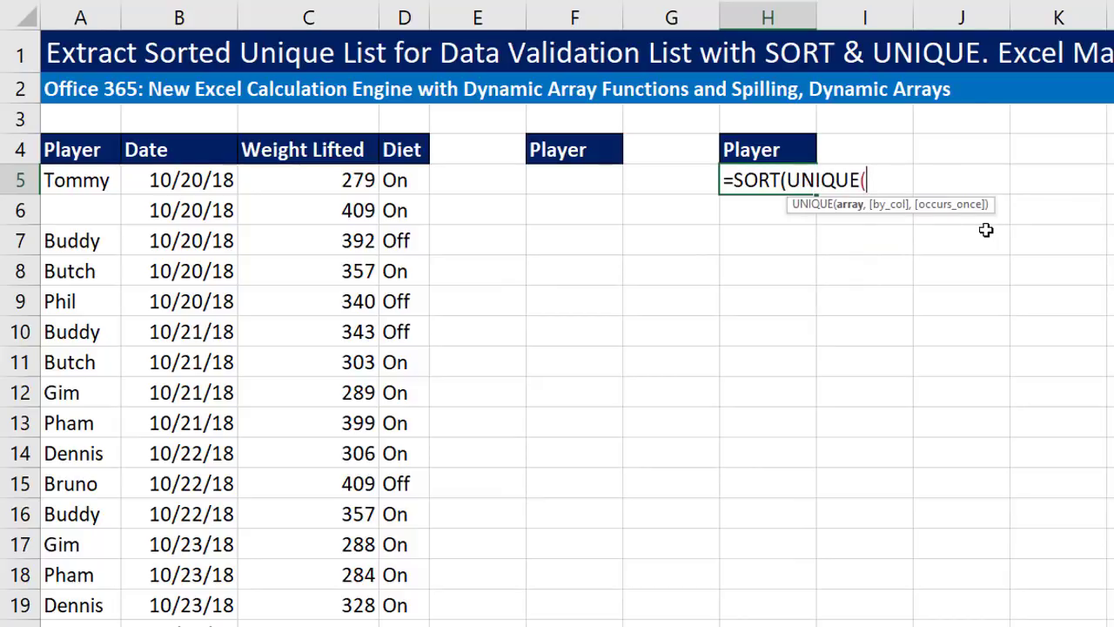
drag(77, 180, 80, 275)
key(ctrl+shift+Down)
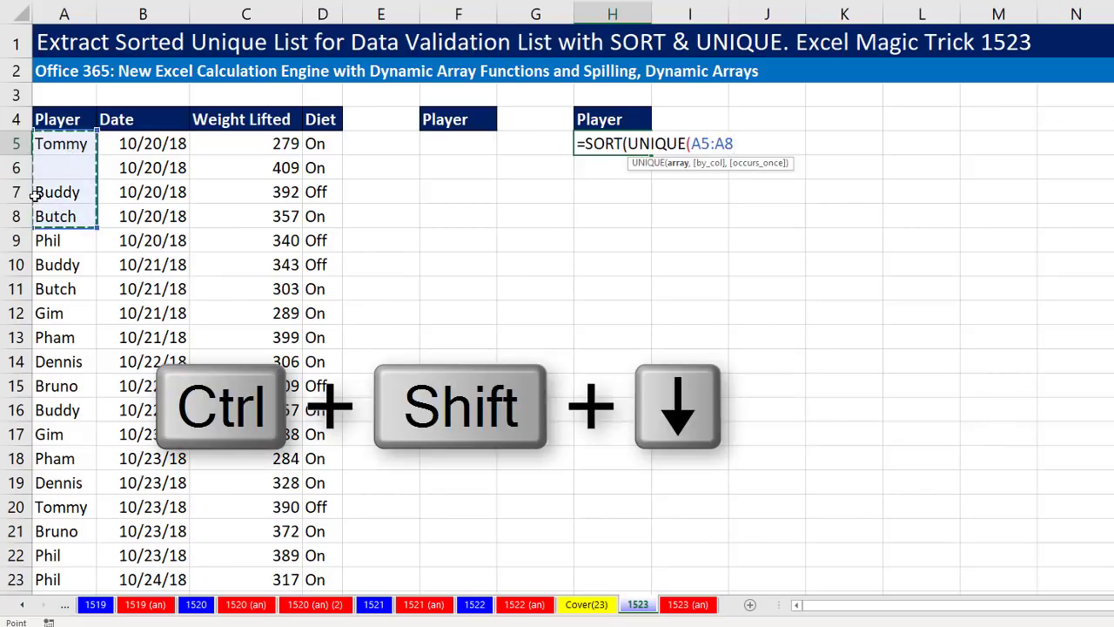
key(ctrl+BackSpace)
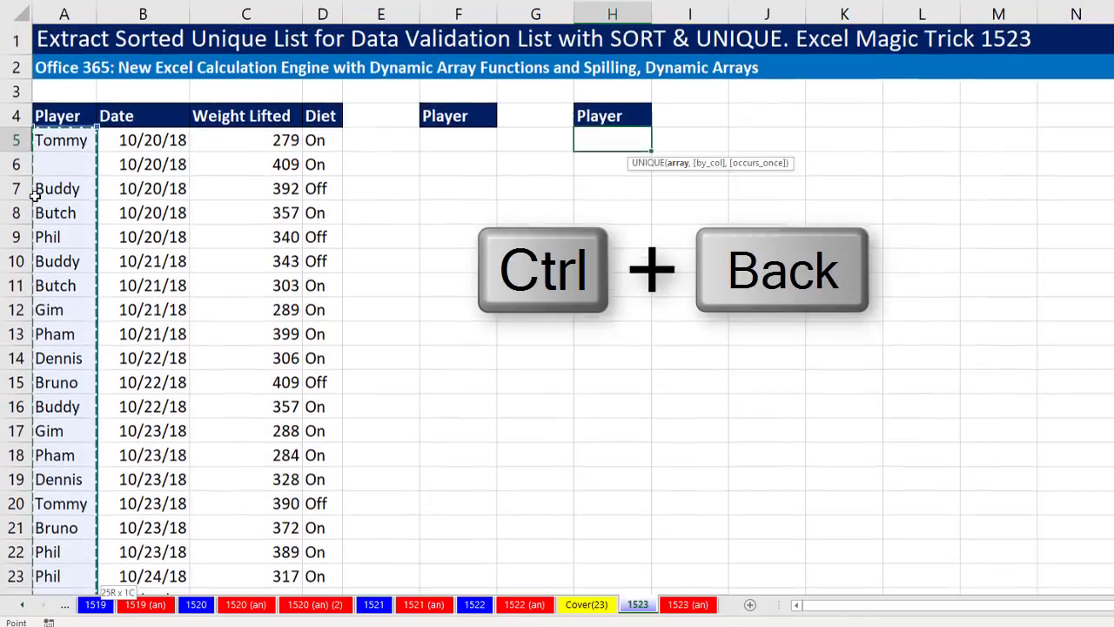
text()))
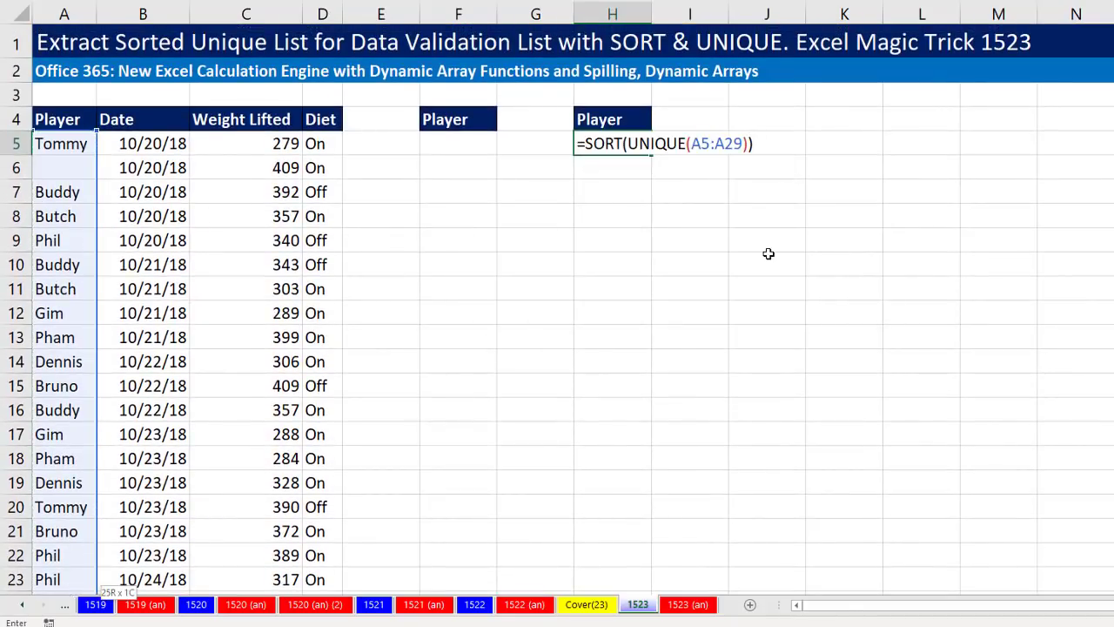
key(Return)
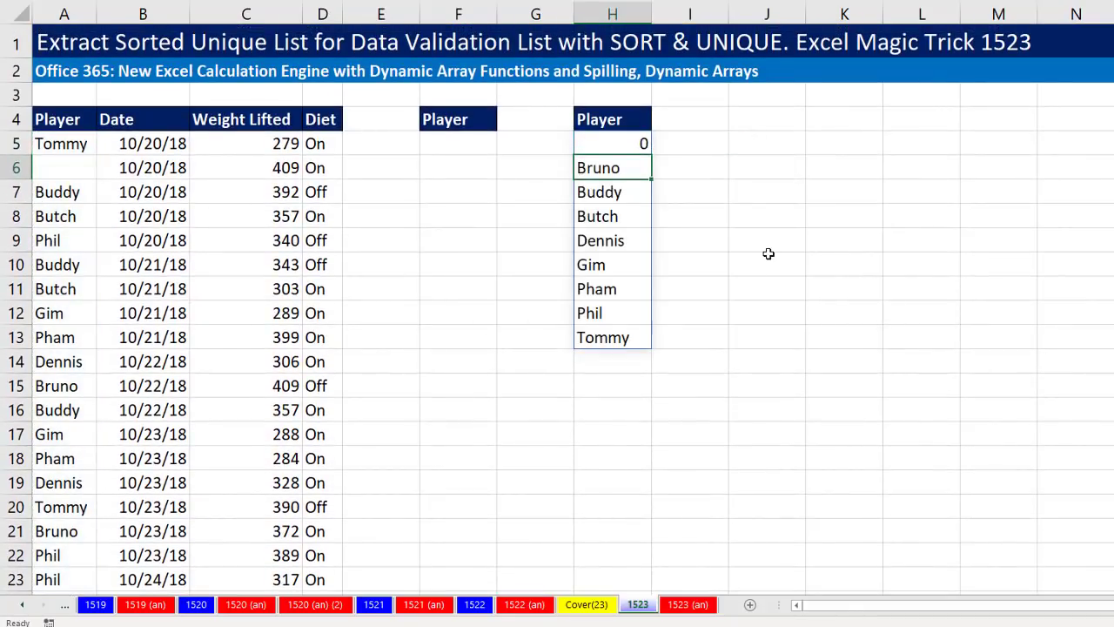
Step: Wrap H5 in FILTER with condition SORT(UNIQUE(A5:A29))<>0 to drop the 0
click(607, 143)
key(F2)
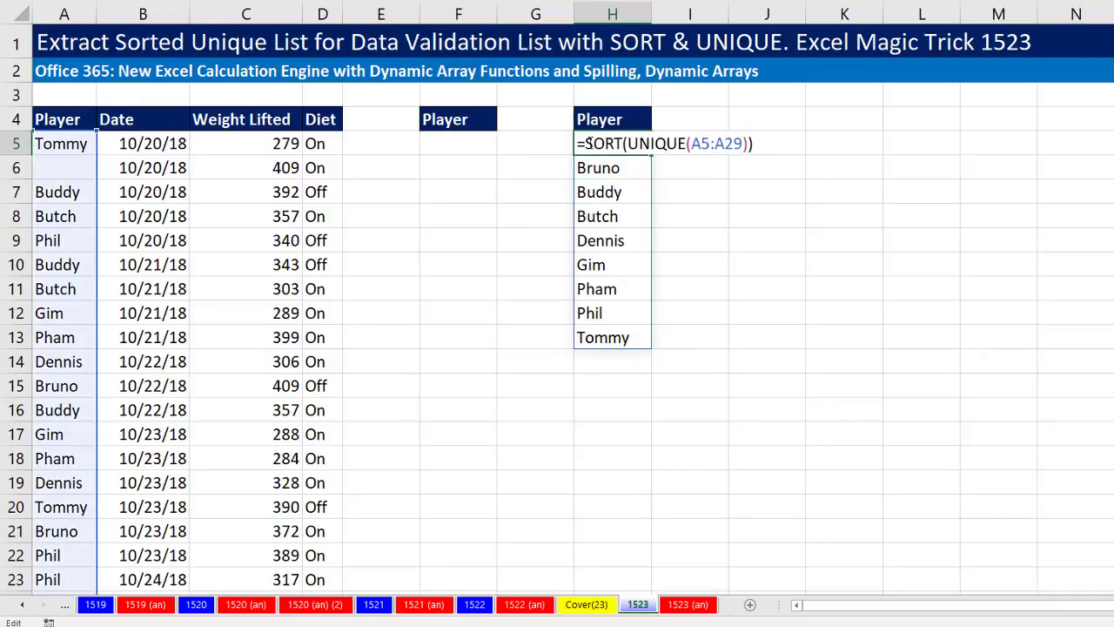
drag(585, 143, 774, 153)
key(ctrl+c)
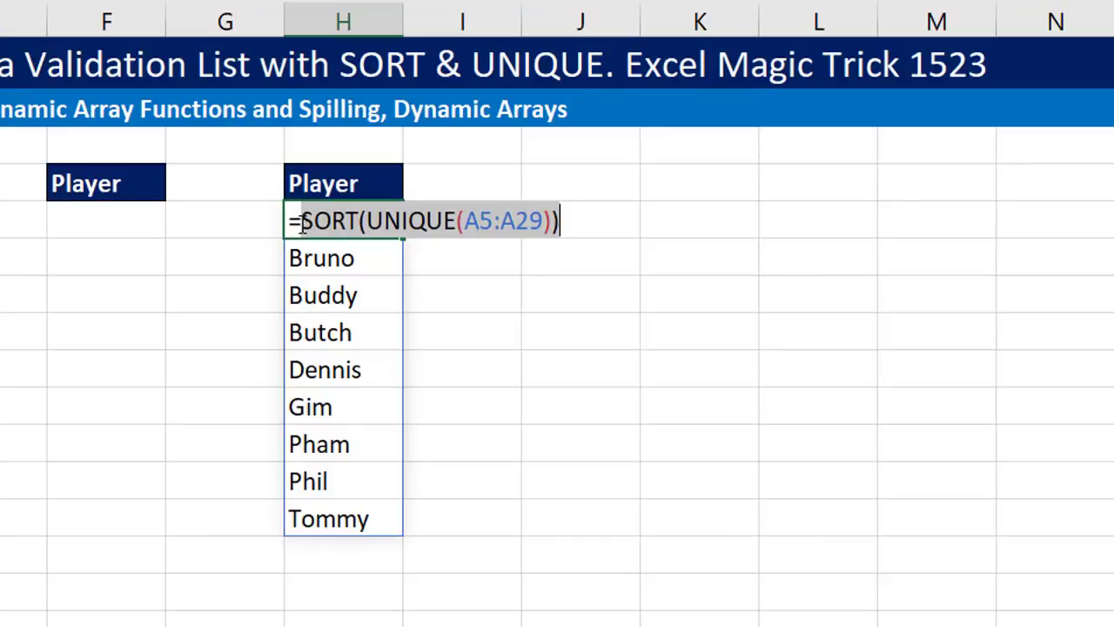
key(Left)
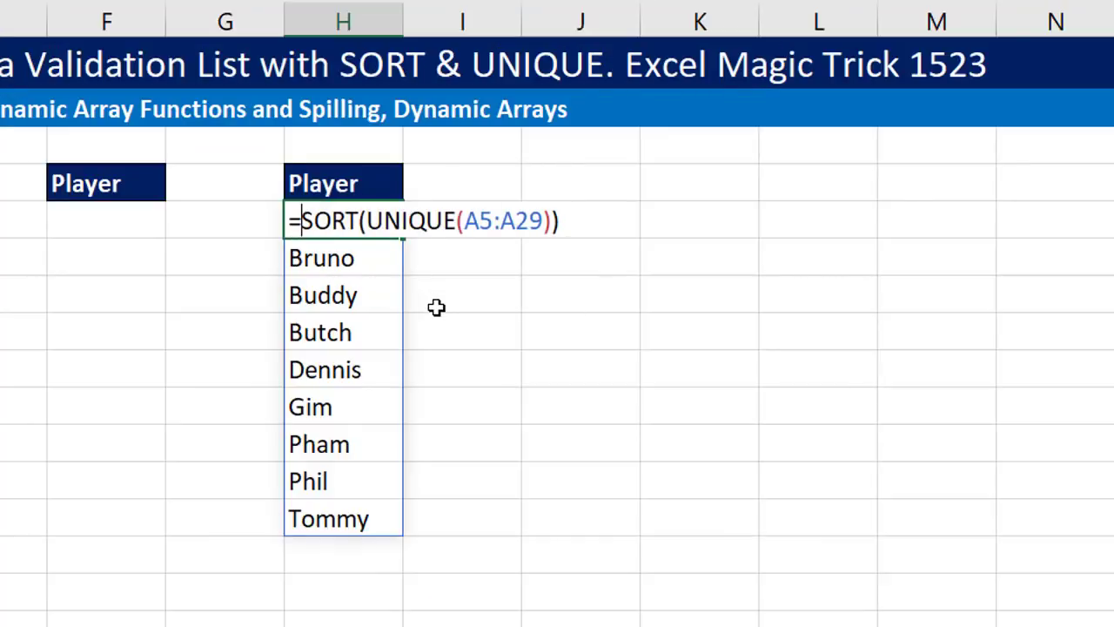
text(fil)
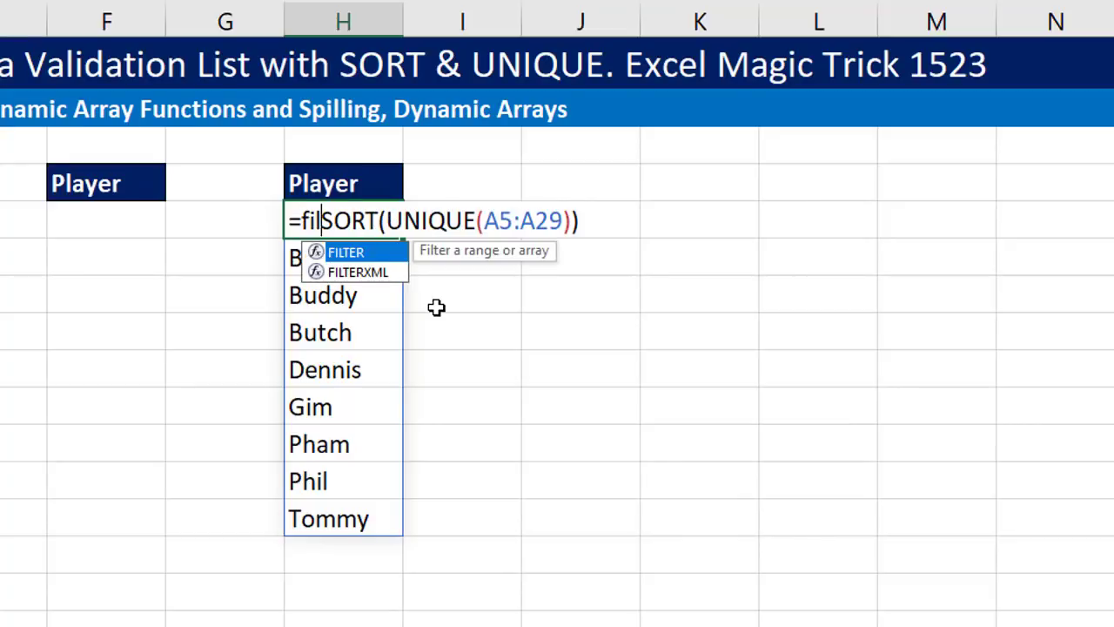
key(Tab)
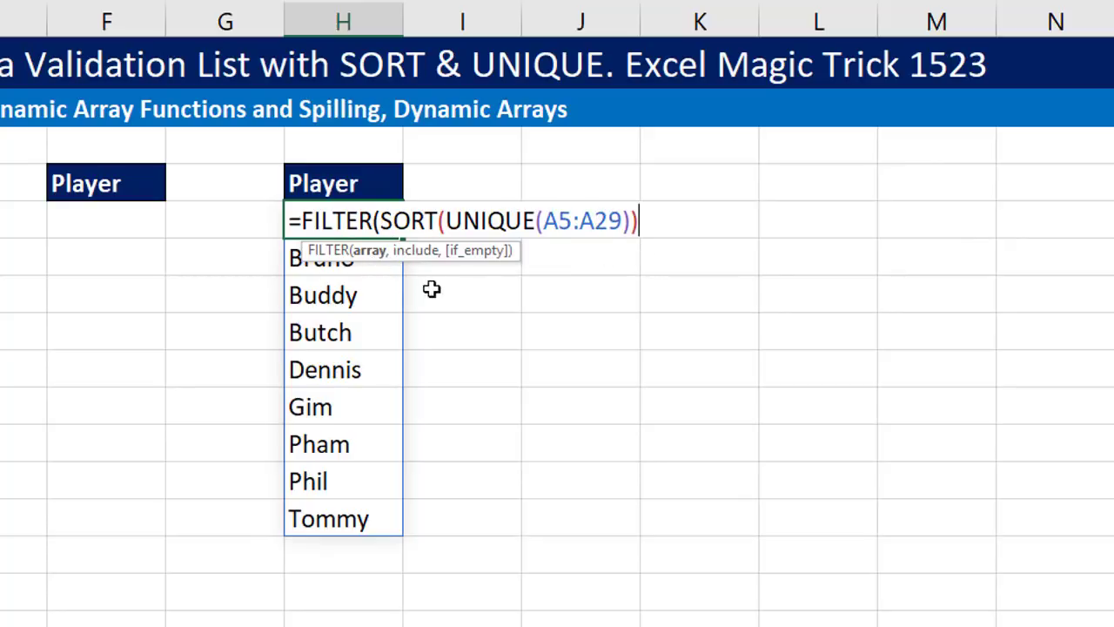
text(,)
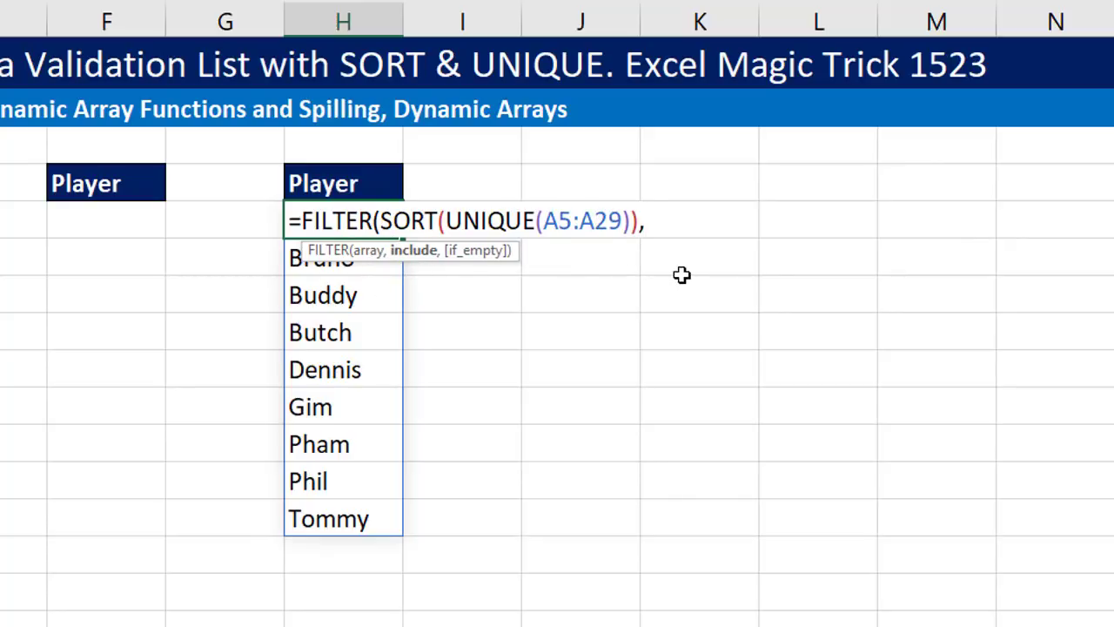
key(ctrl+v)
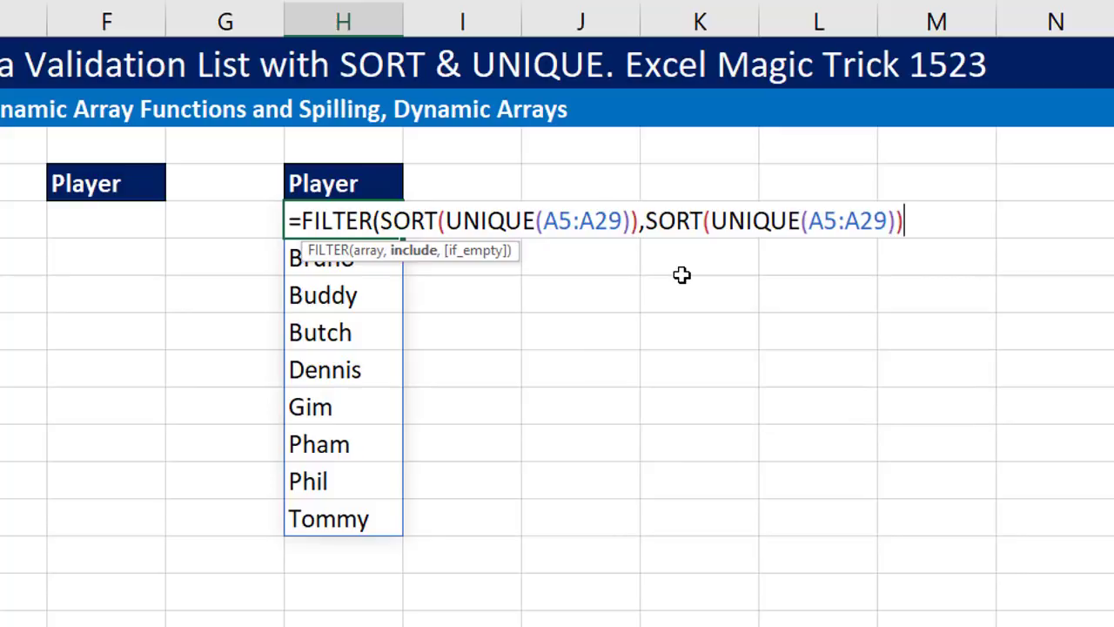
text(<>0)
text())
key(Return)
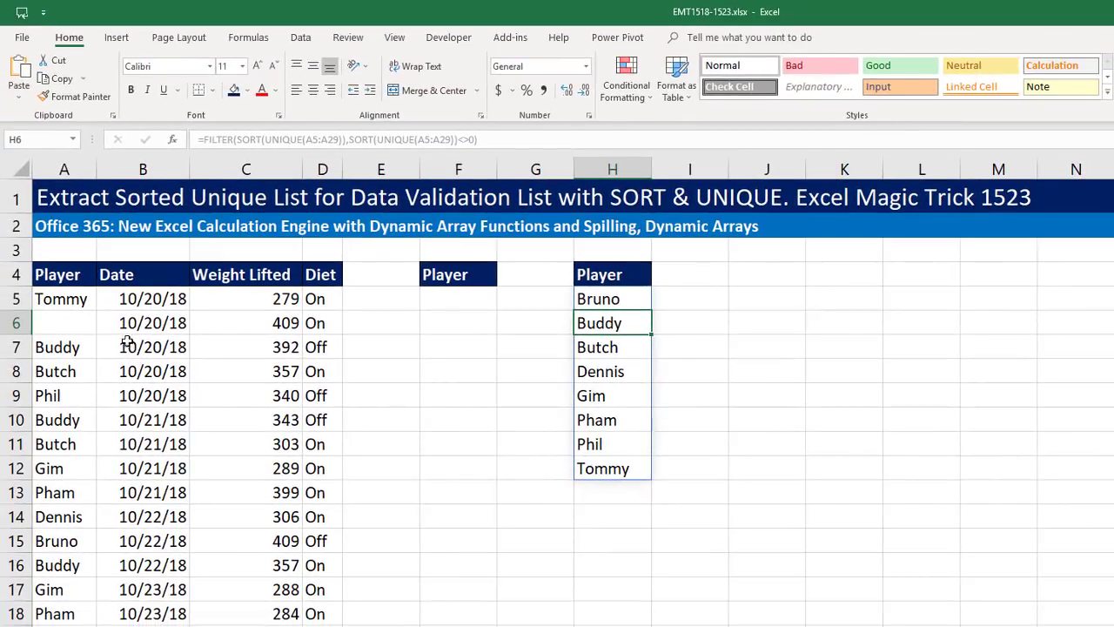
Step: Enter Al in A5 in place of Tommy
click(29, 295)
text(Al)
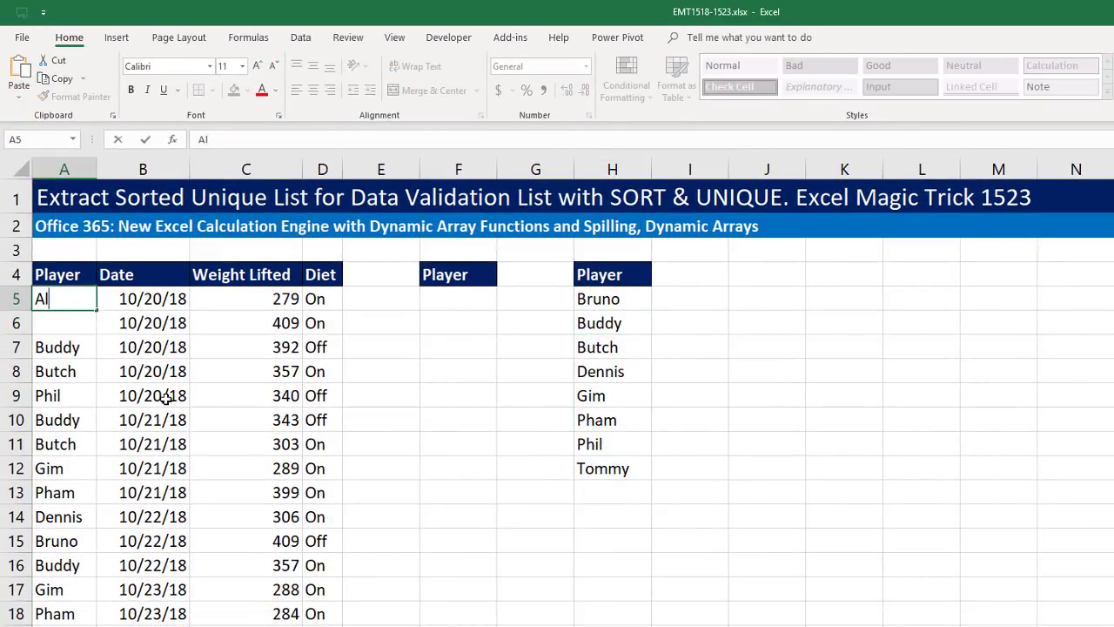
key(ctrl+Return)
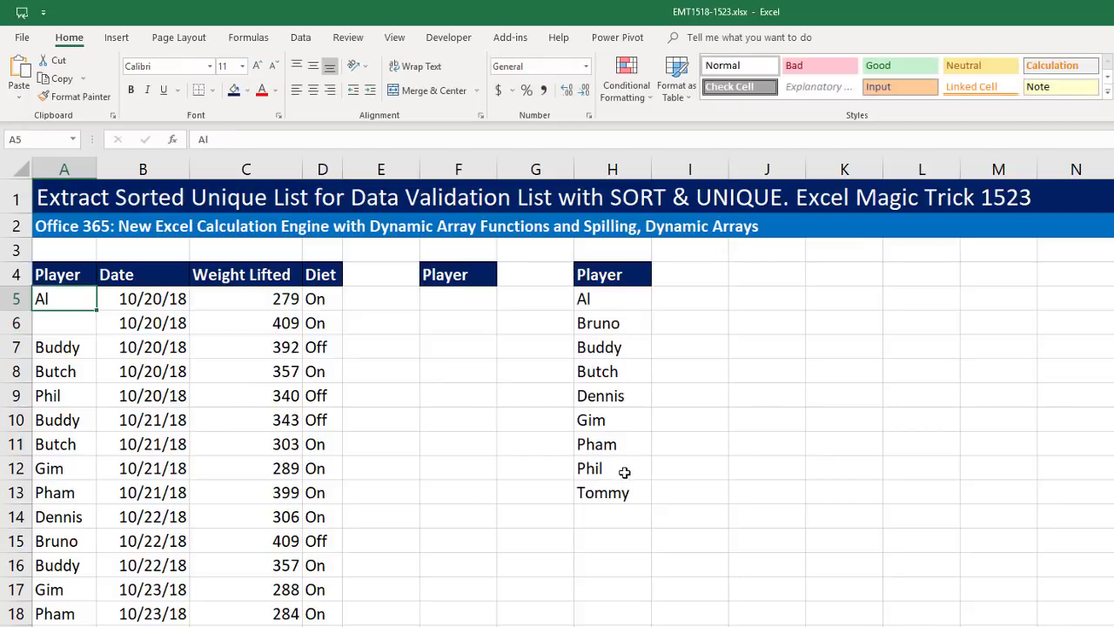
Step: With F5 selected, open Data Validation from the Data ribbon, then cancel it
click(478, 308)
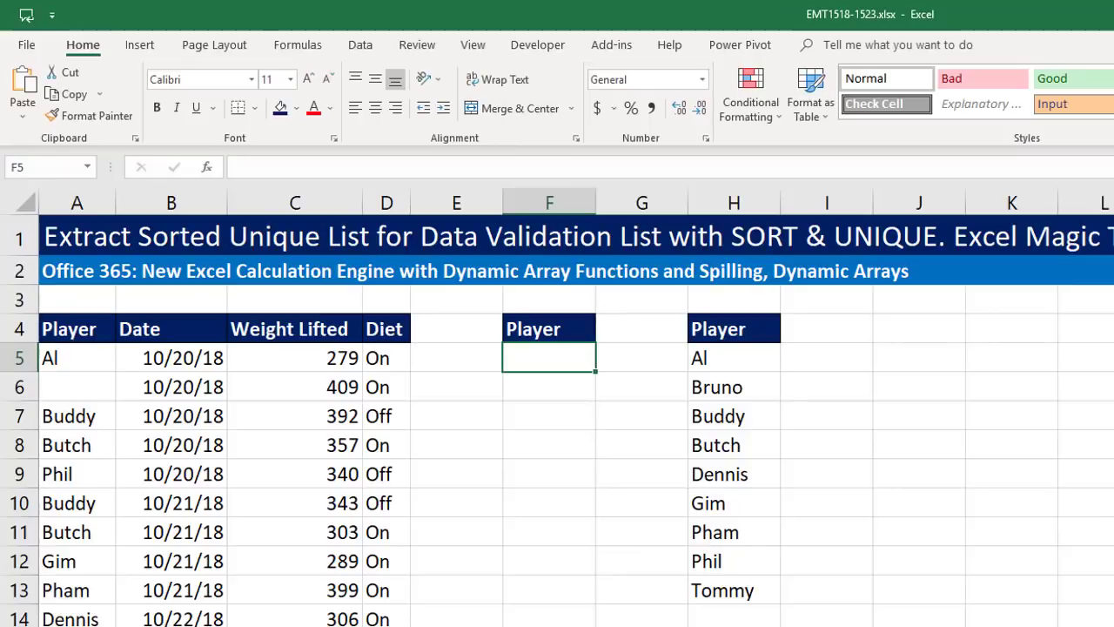
click(363, 46)
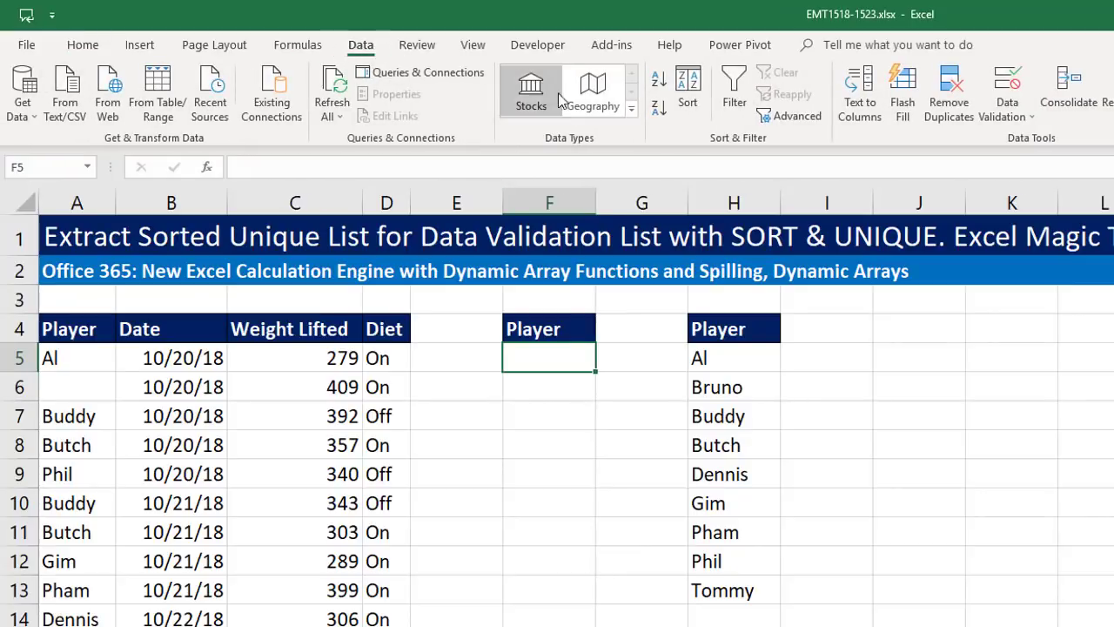
click(1009, 87)
drag(879, 427, 501, 394)
key(Escape)
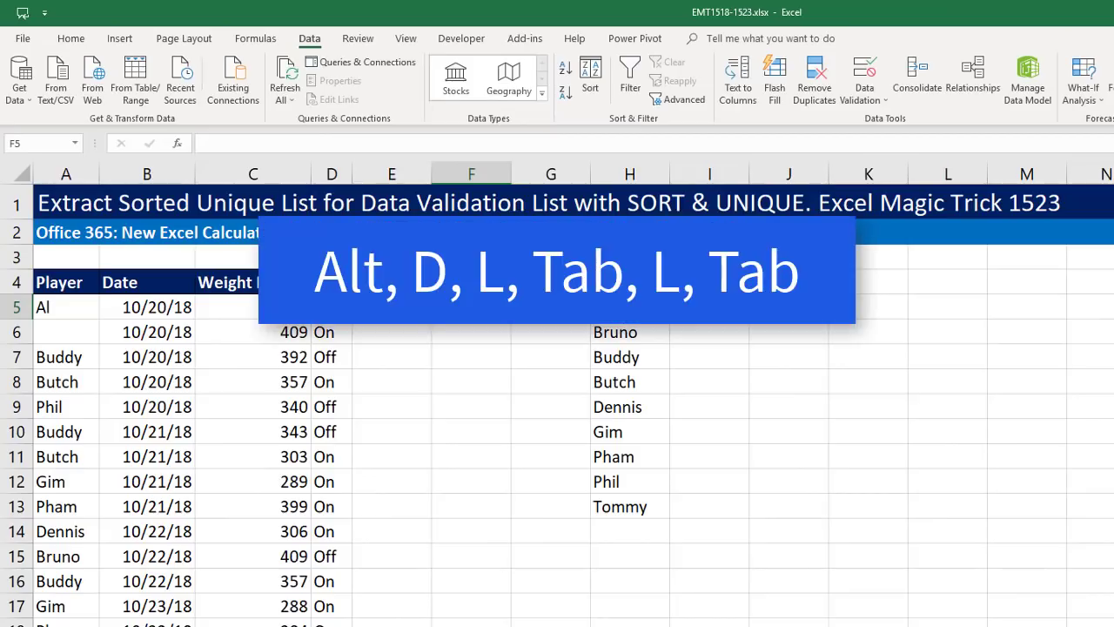
Step: Give F5 List validation sourced from the spilled range =$H$5#
key(alt+d)
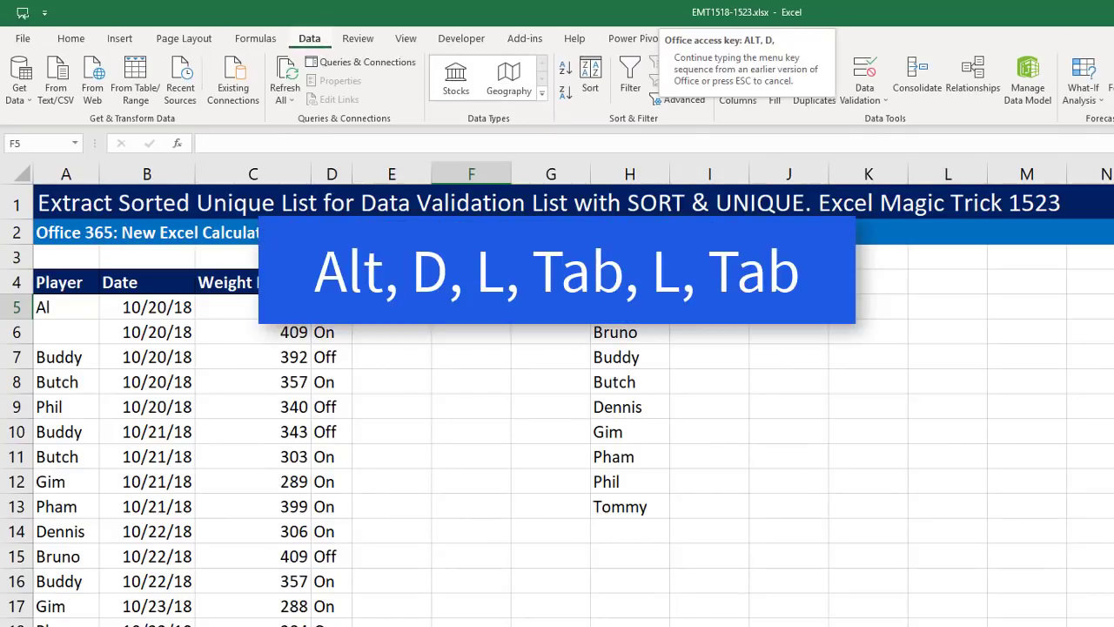
key(l)
key(Tab)
key(l)
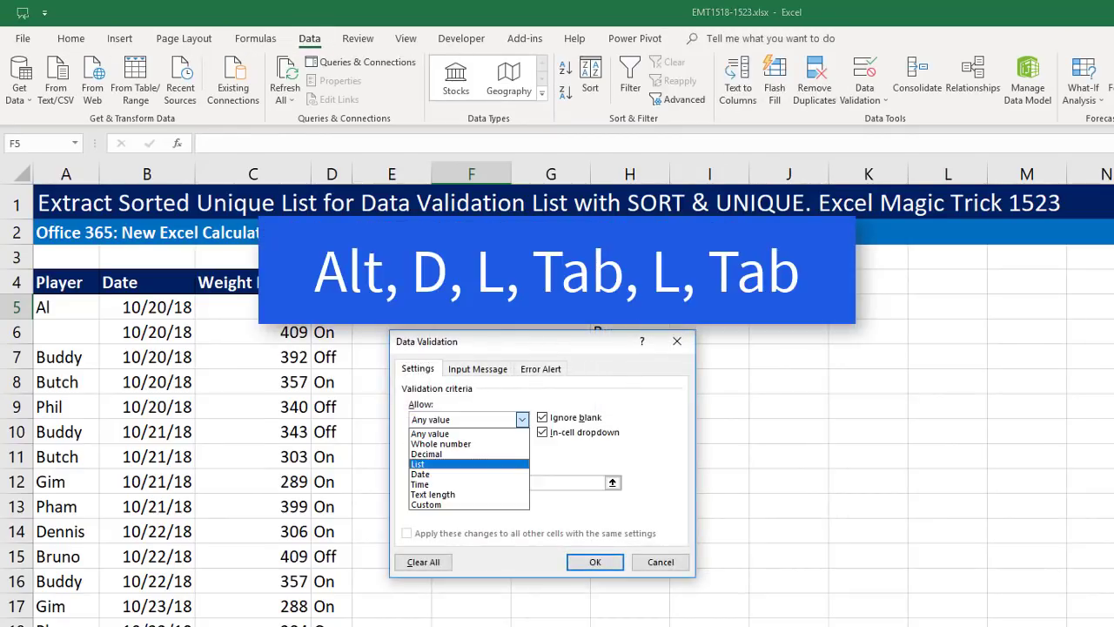
key(Tab)
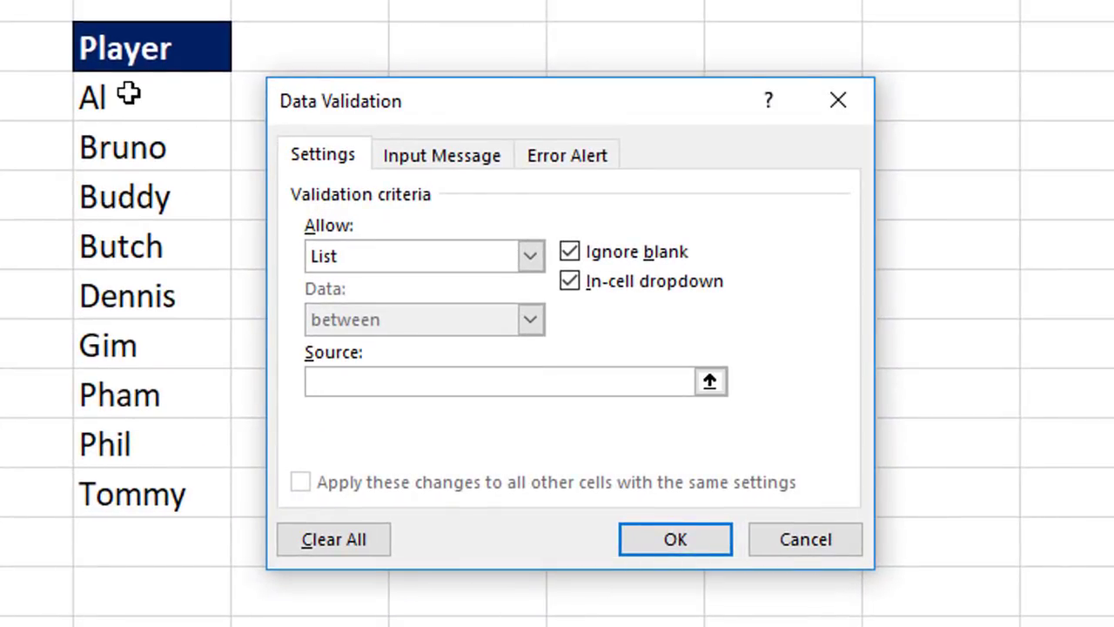
drag(129, 94, 157, 496)
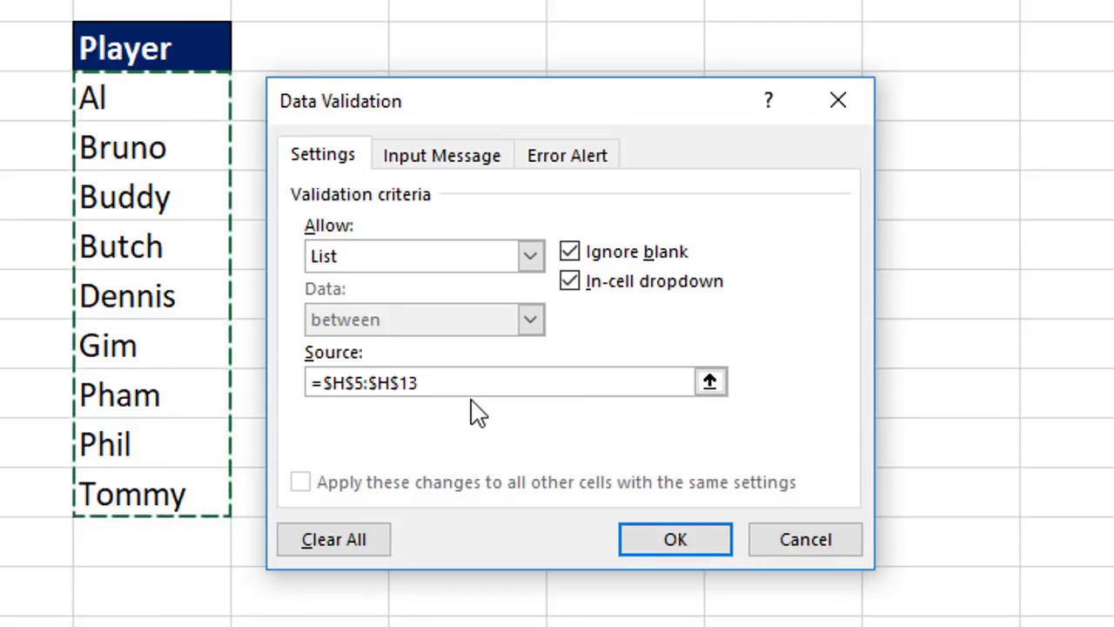
key(BackSpace)
key(BackSpace)
key(BackSpace)
key(BackSpace)
key(BackSpace)
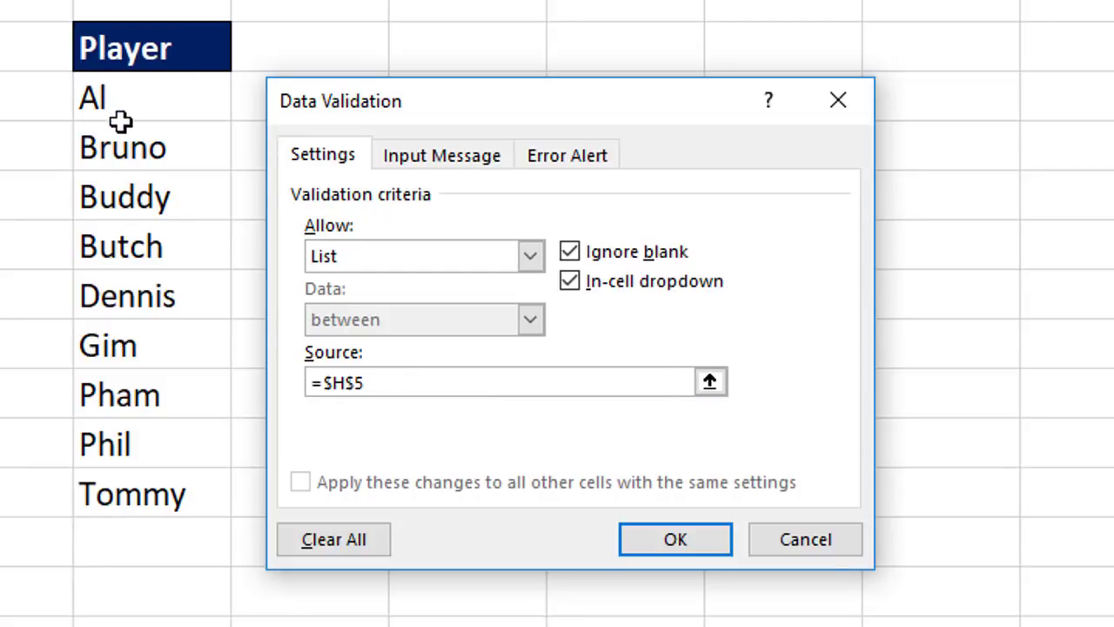
text(#)
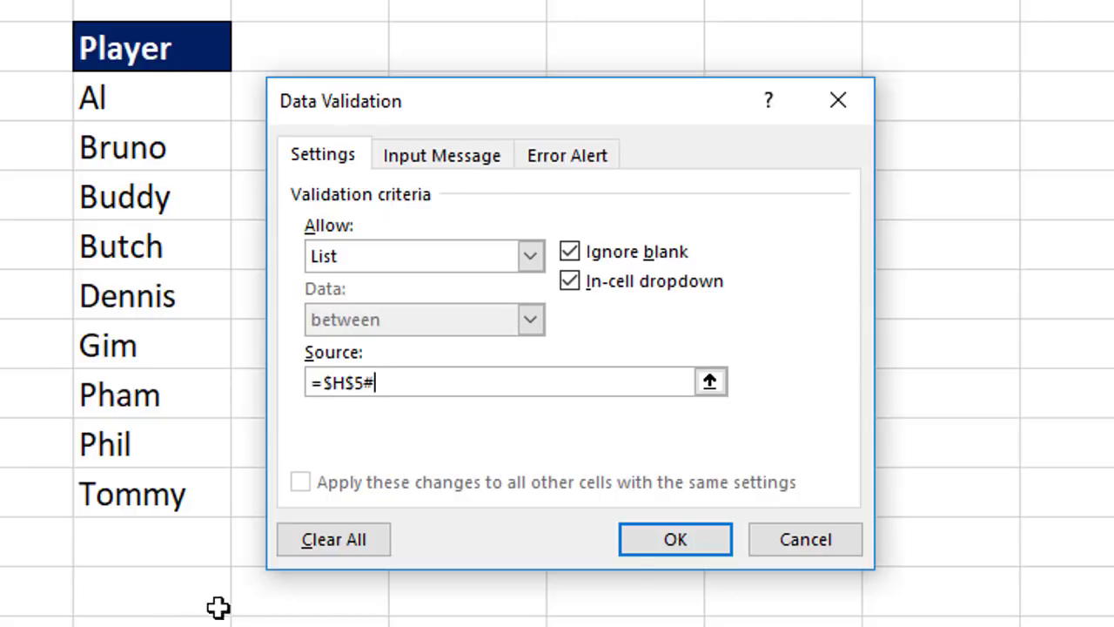
click(663, 546)
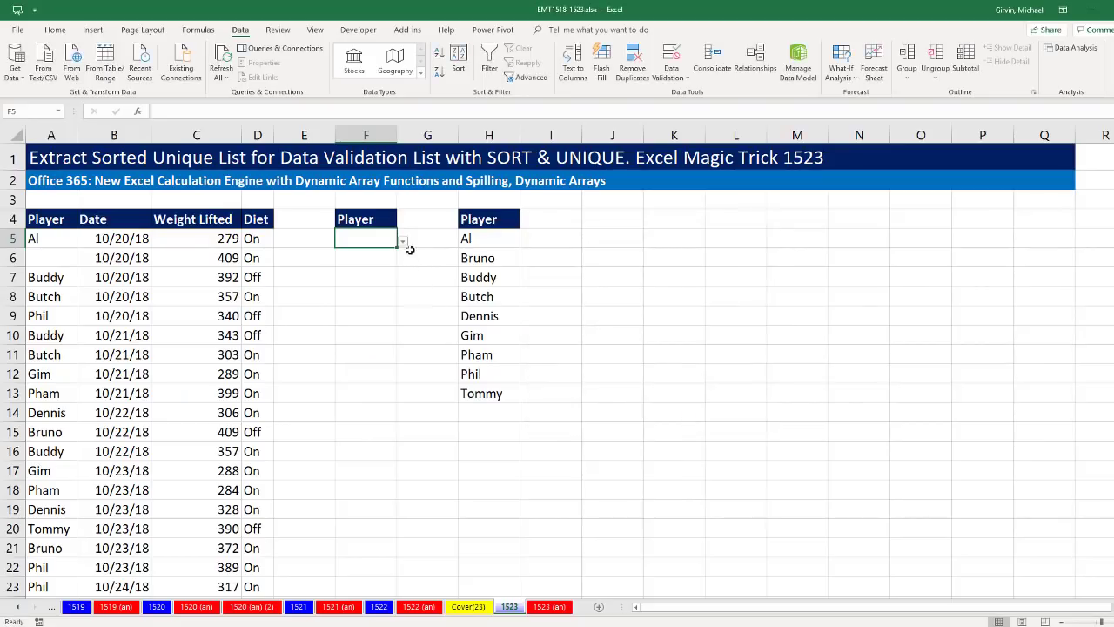
Step: Pick Bruno in F5's dropdown, then rename A7 from Buddy to Banjo
click(403, 243)
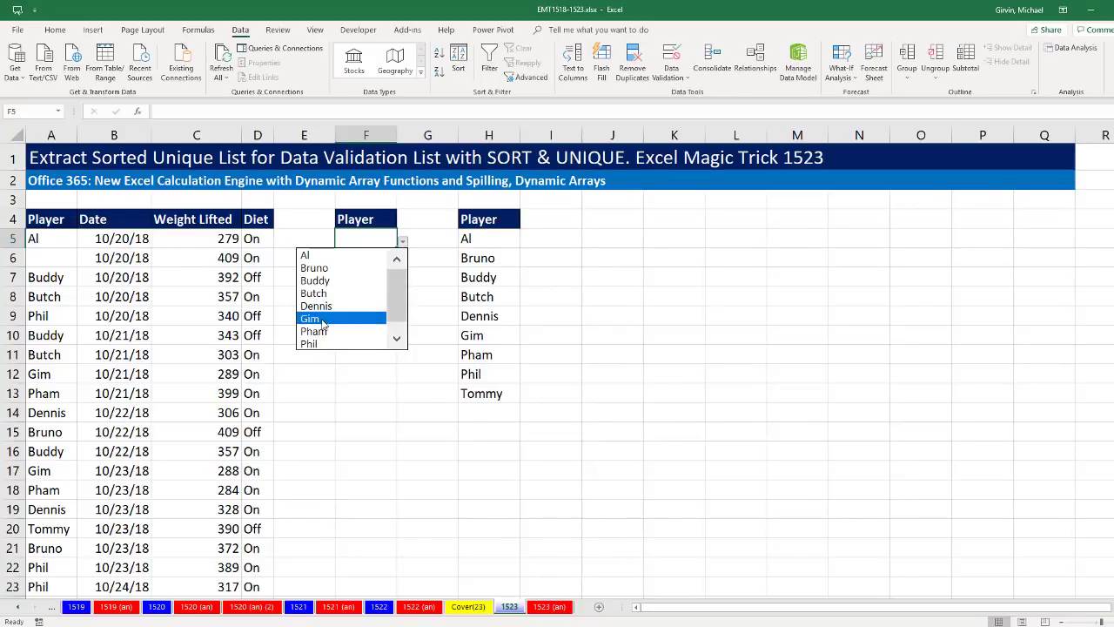
click(328, 275)
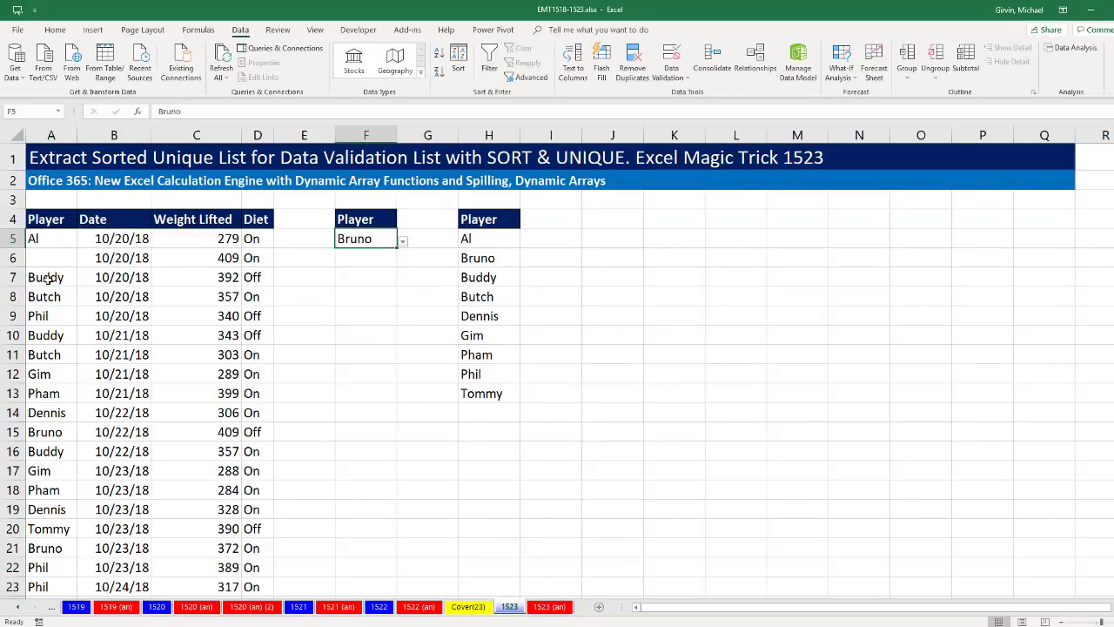
click(48, 280)
text(Banjo)
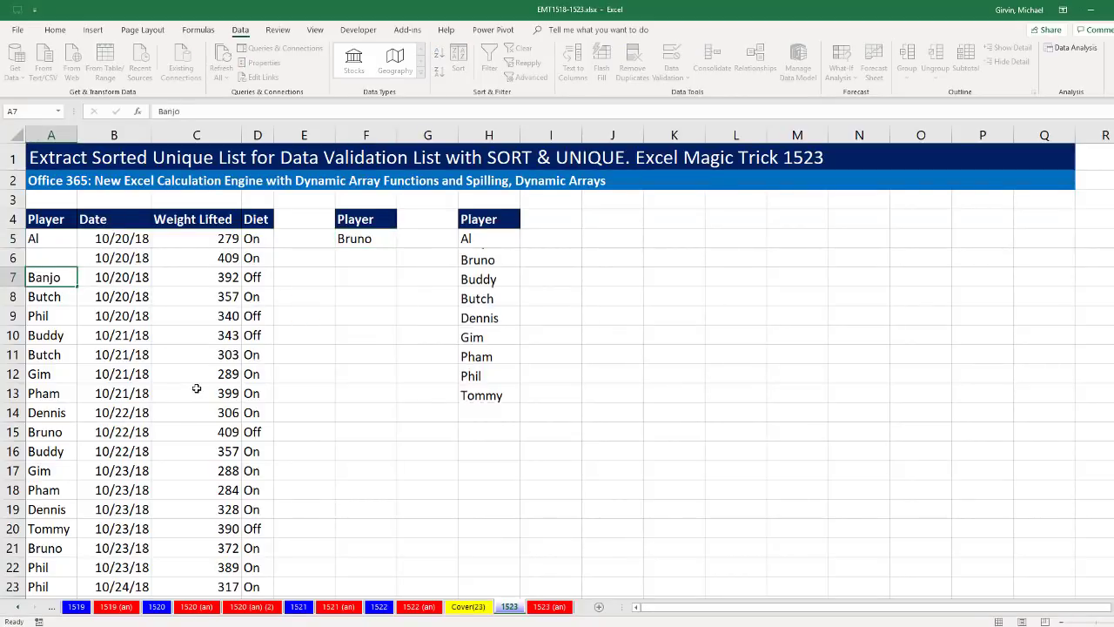
key(Return)
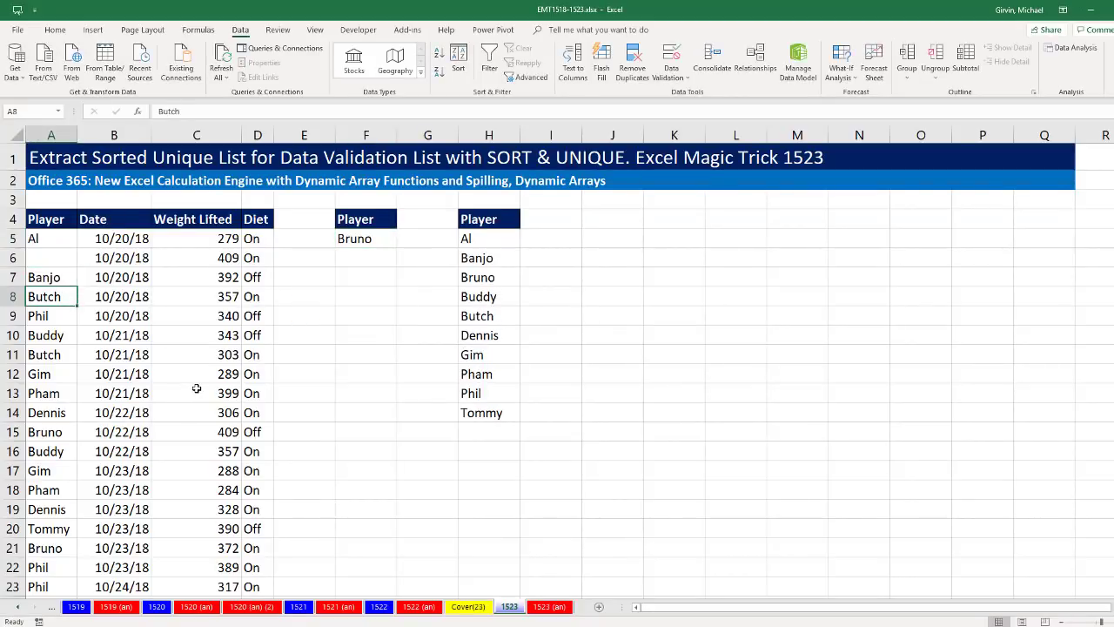
Step: Choose Banjo from F5's updated player dropdown
click(374, 242)
click(402, 241)
scroll(372, 253, up, 1)
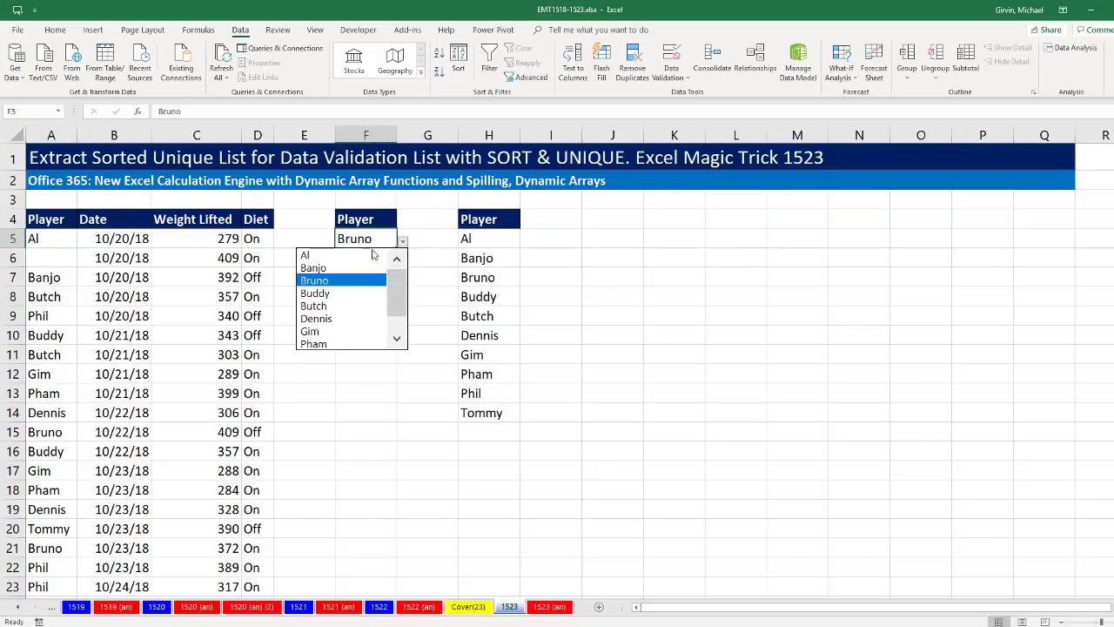
click(327, 268)
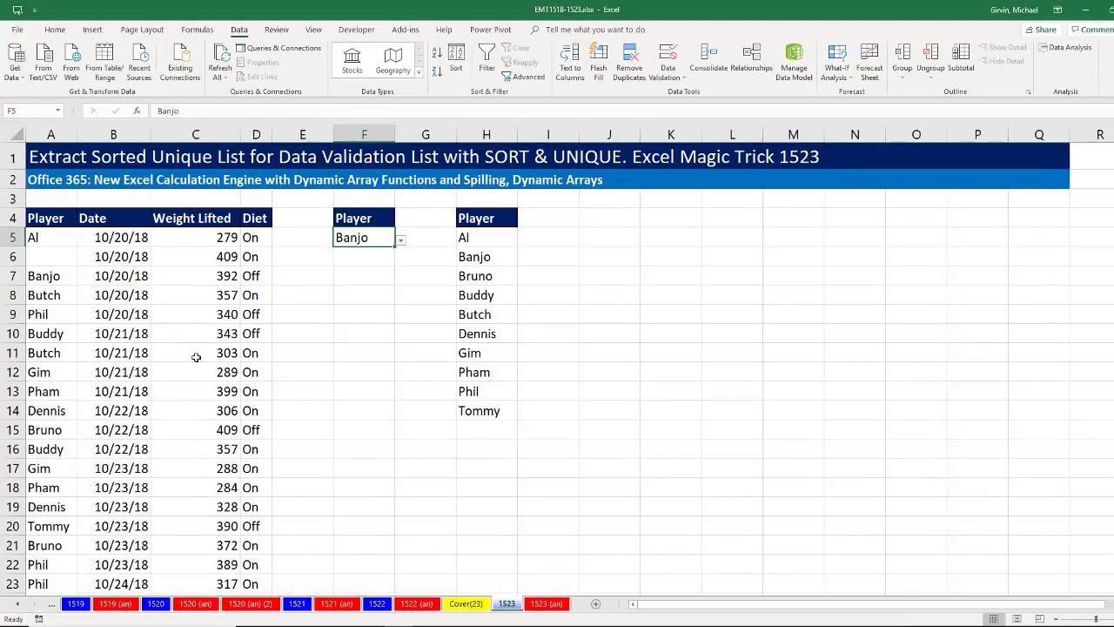
click(191, 218)
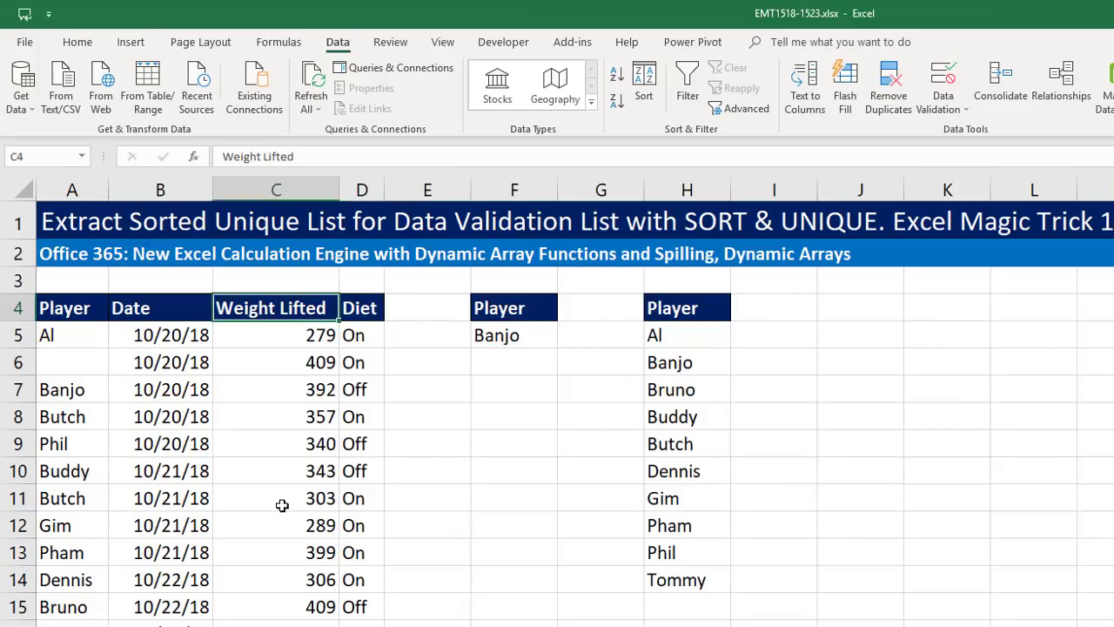
Step: Convert the player data range into a formatted table with headers
key(ctrl+t)
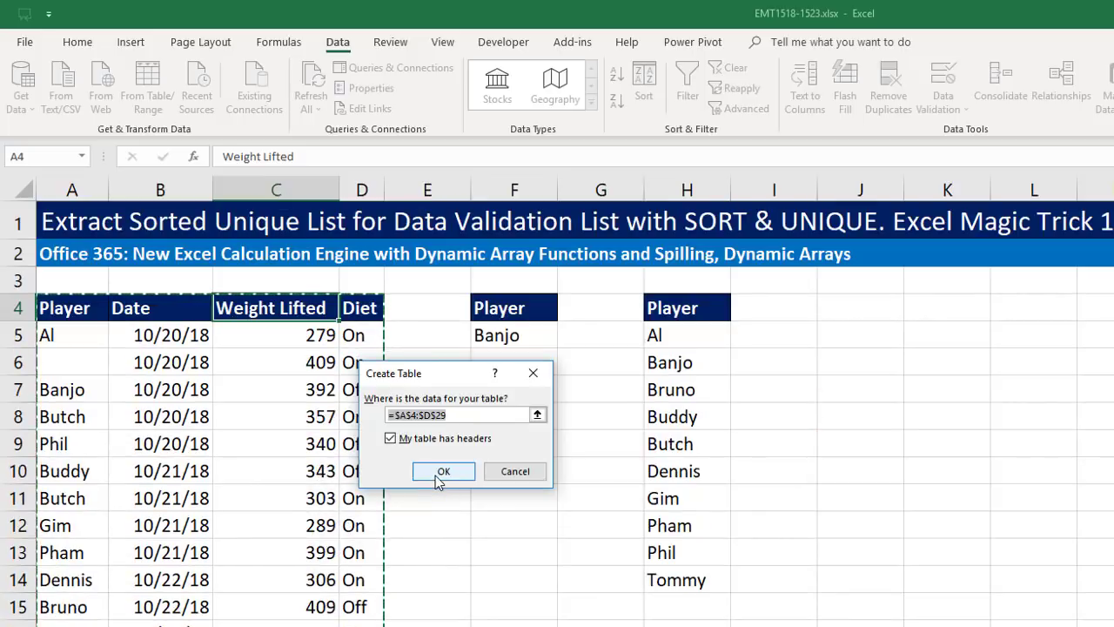
click(439, 477)
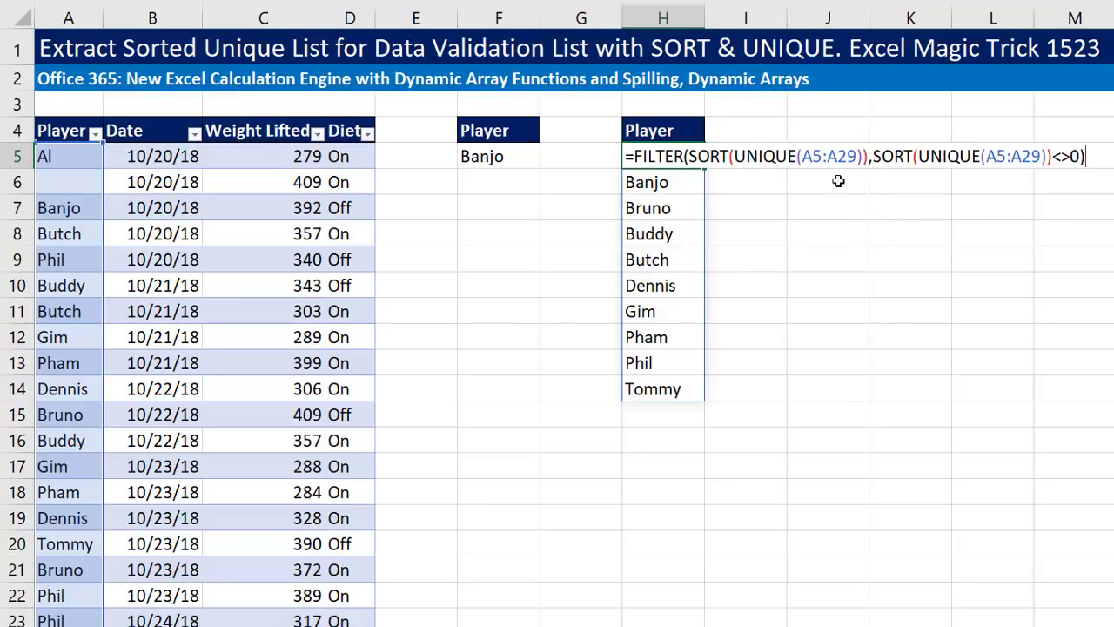
Step: Commit the H5 formula and add table row 30: Aaron, 10/26/18, 500, On
key(Return)
scroll(879, 312, down, 6)
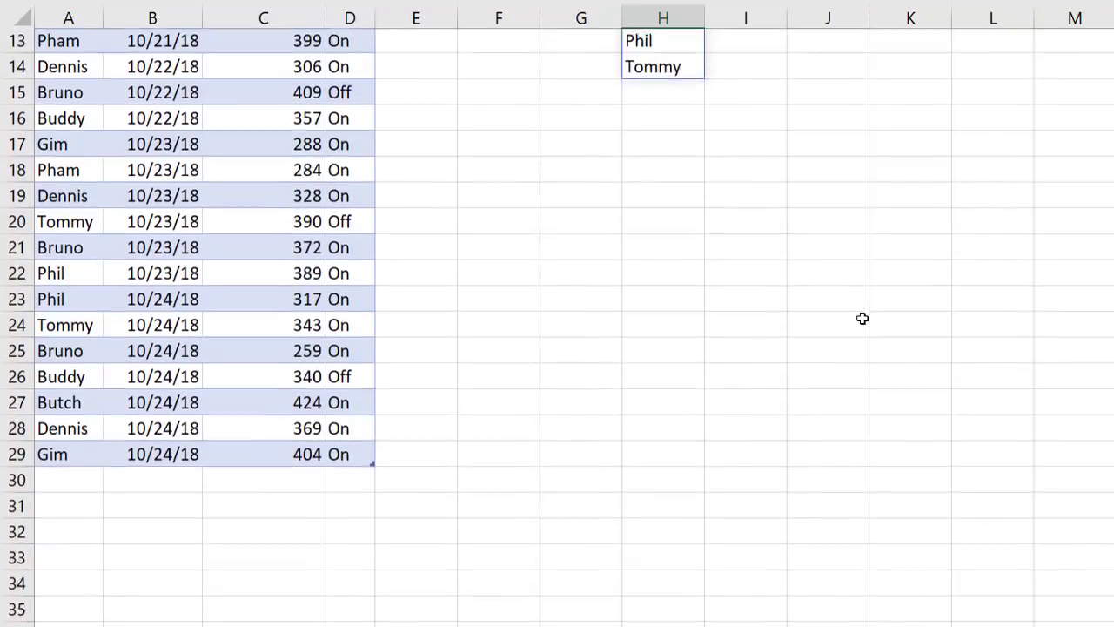
click(94, 320)
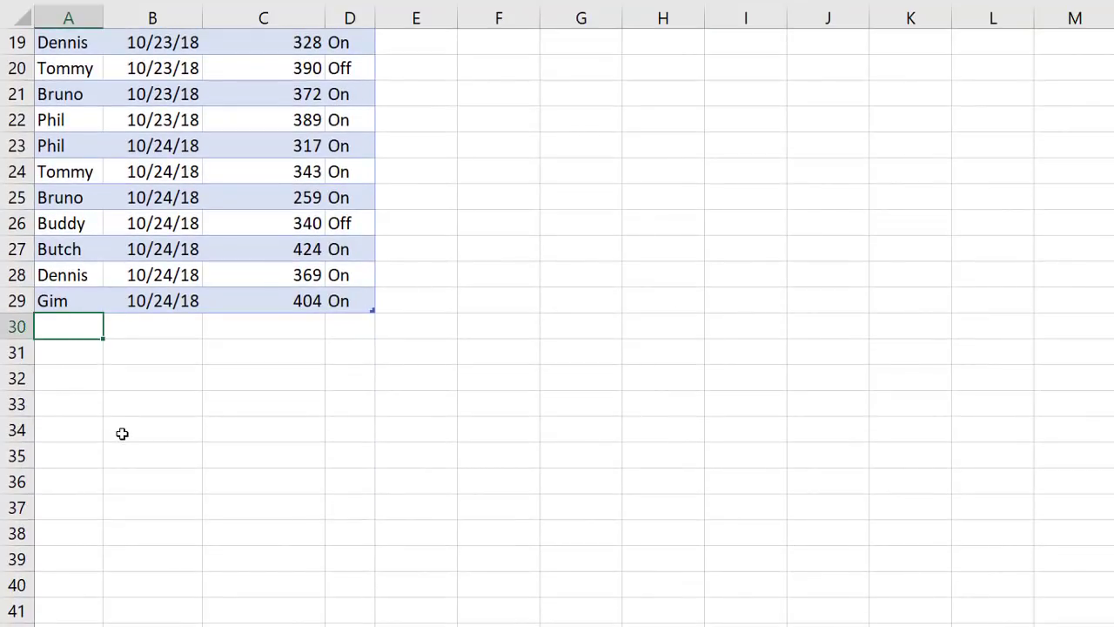
text(Al)
text(aron)
key(Tab)
text(10/26/18)
key(Tab)
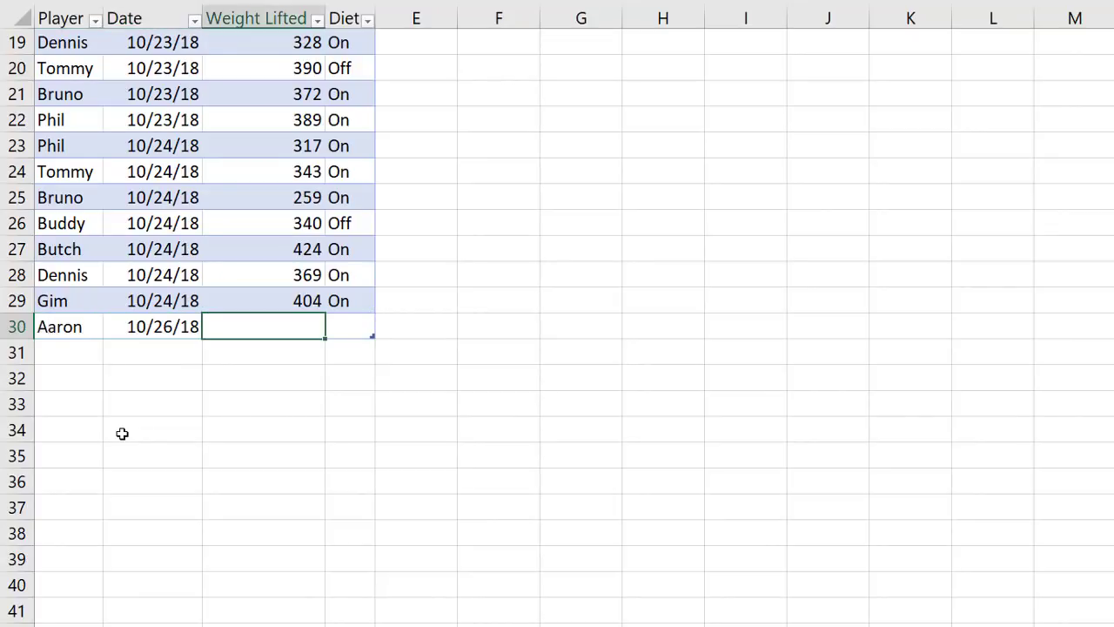
text(500)
key(Tab)
text(O)
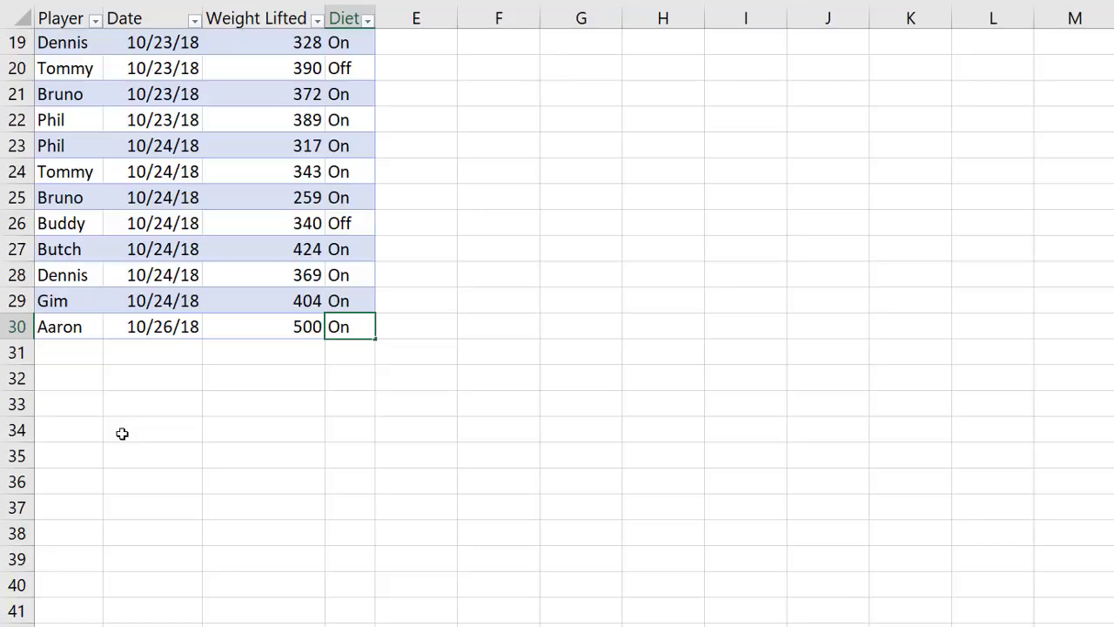
key(Return)
Step: Recalculate H5 and check that Aaron appears in F5's dropdown
scroll(122, 434, up, 6)
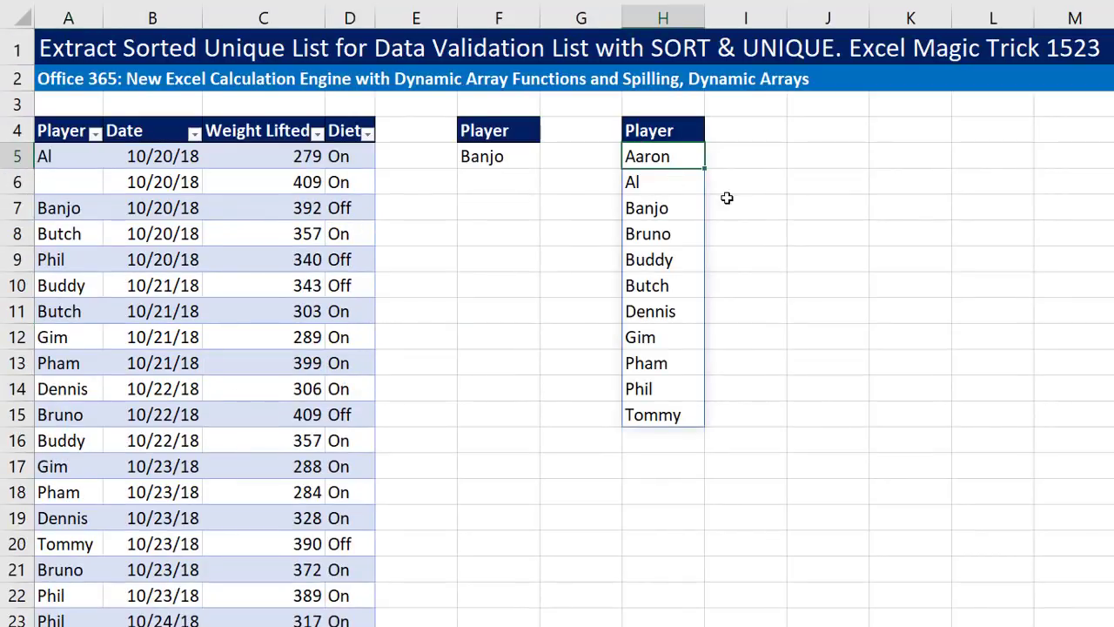
key(F2)
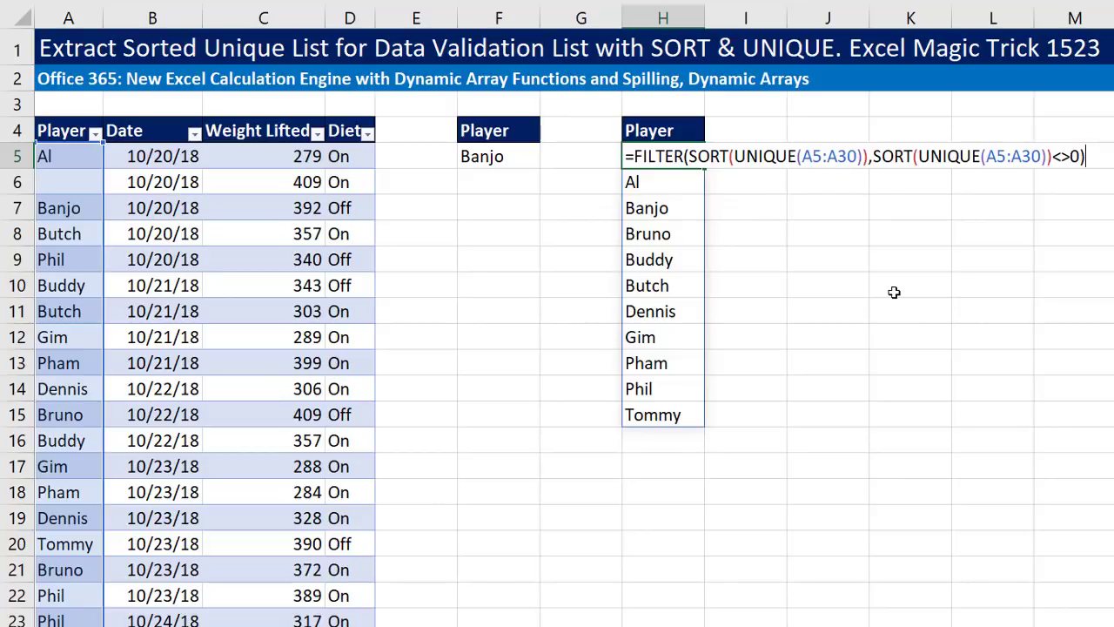
key(Return)
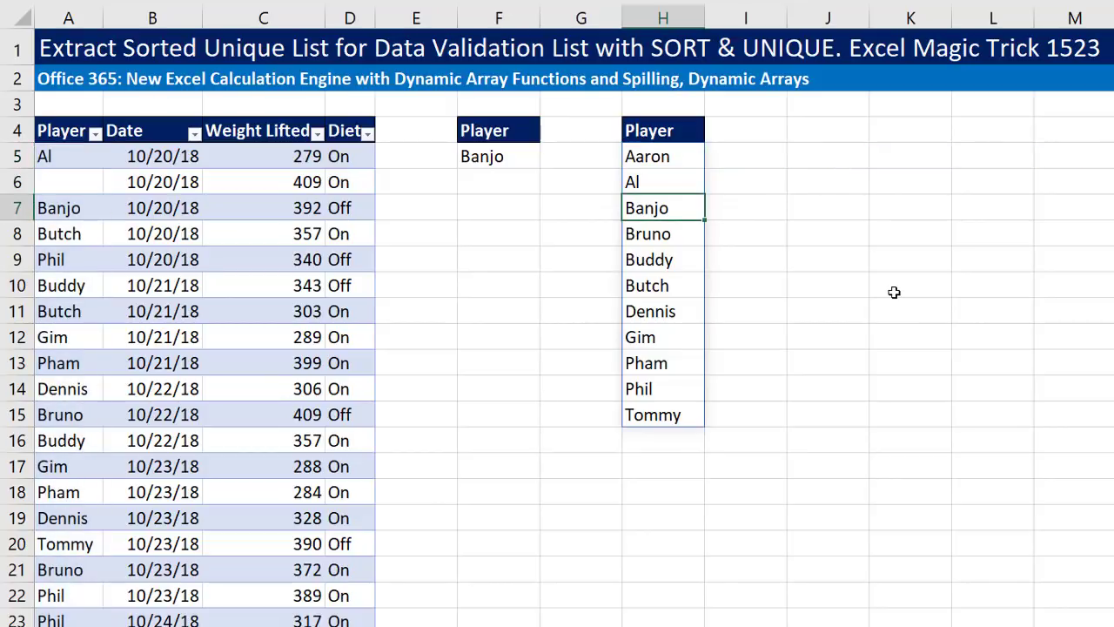
click(523, 155)
click(548, 160)
drag(544, 226, 542, 179)
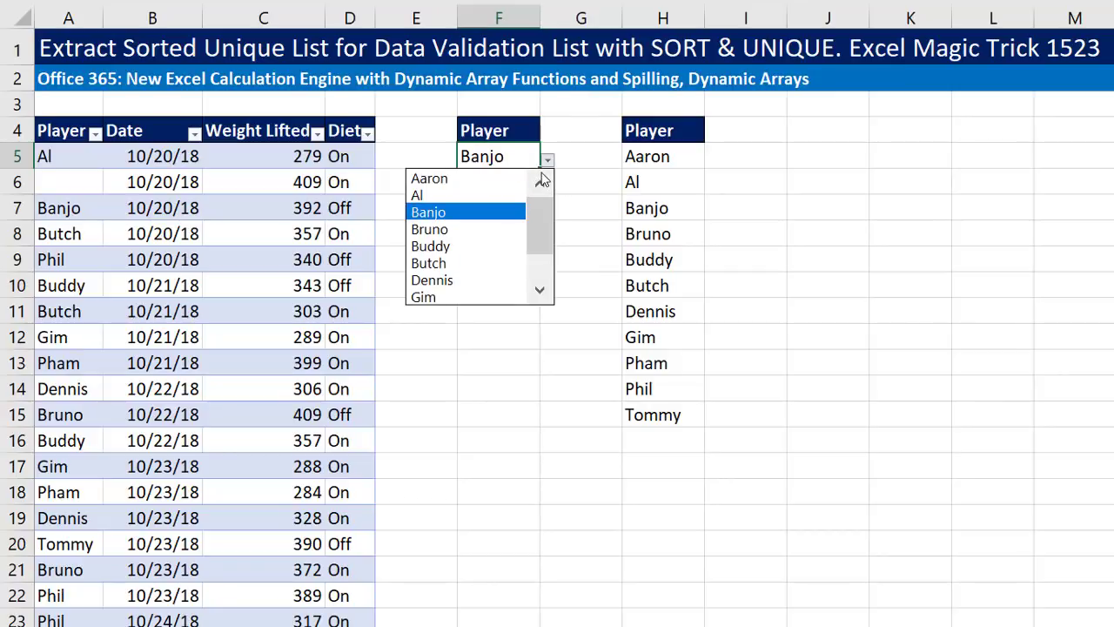